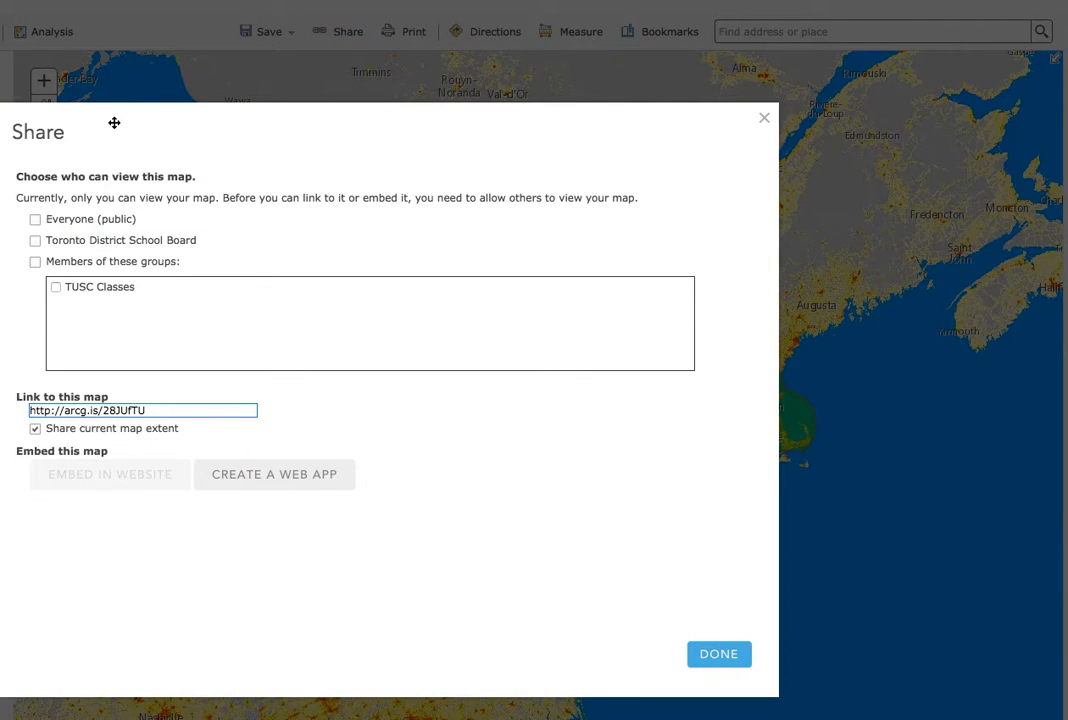
Share the map with everyone and start a new web app from the Story Map Tour template.
{"action": "left_click", "coordinate": [35, 220]}
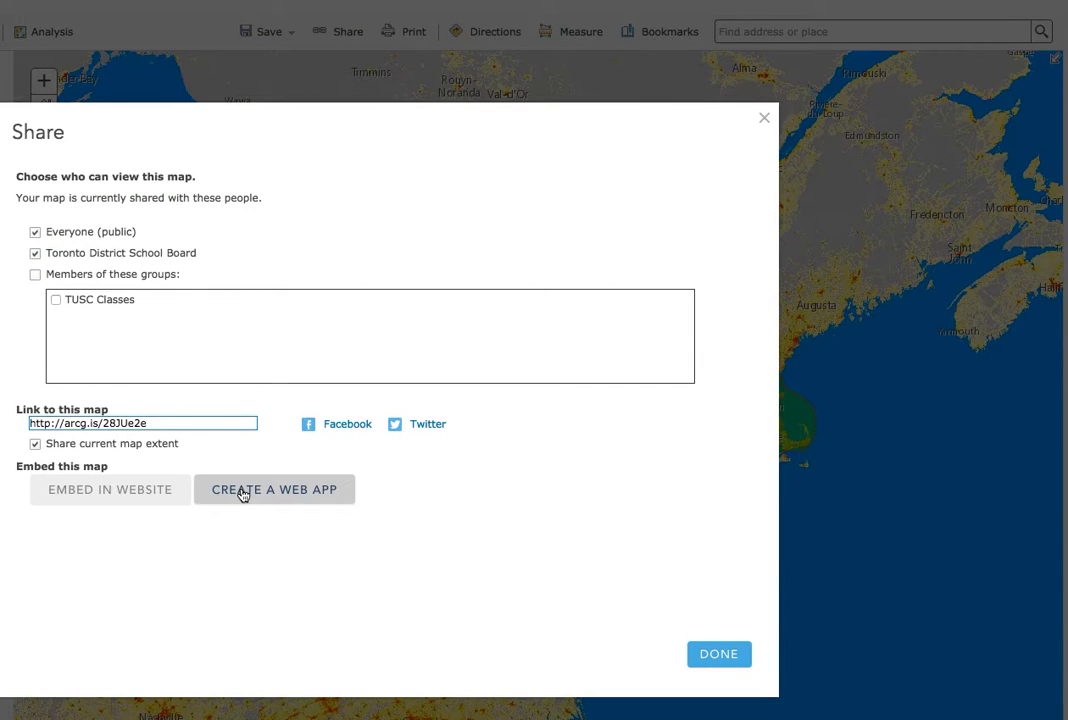
{"action": "left_click", "coordinate": [287, 492]}
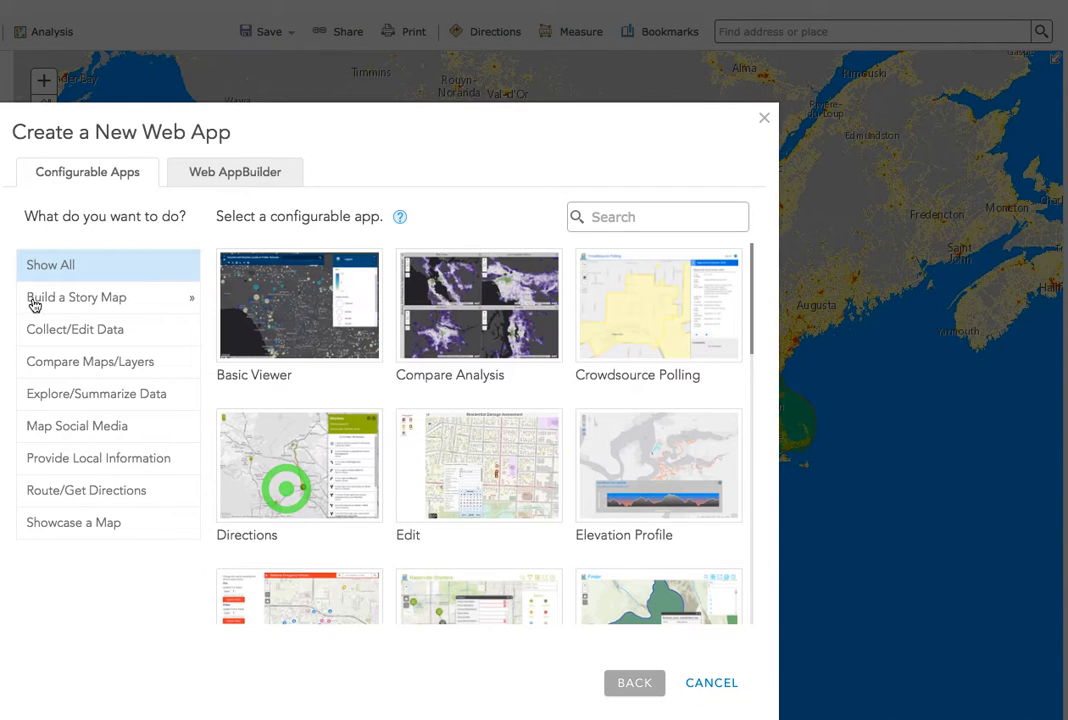
{"action": "left_click", "coordinate": [89, 300]}
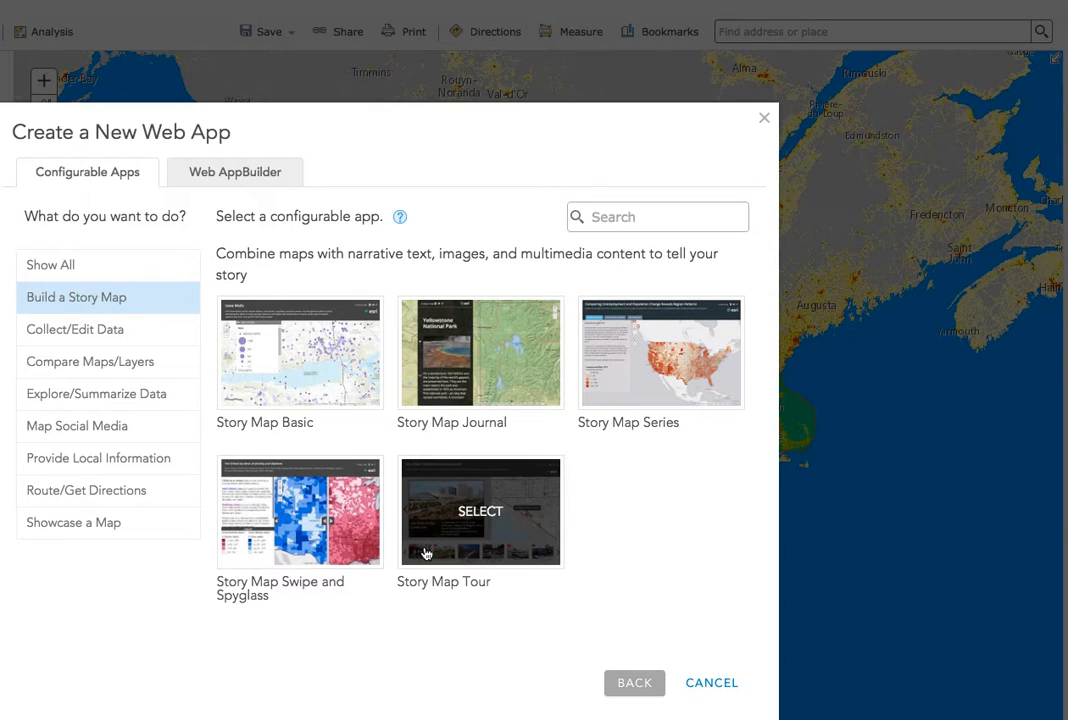
{"action": "left_click", "coordinate": [485, 530]}
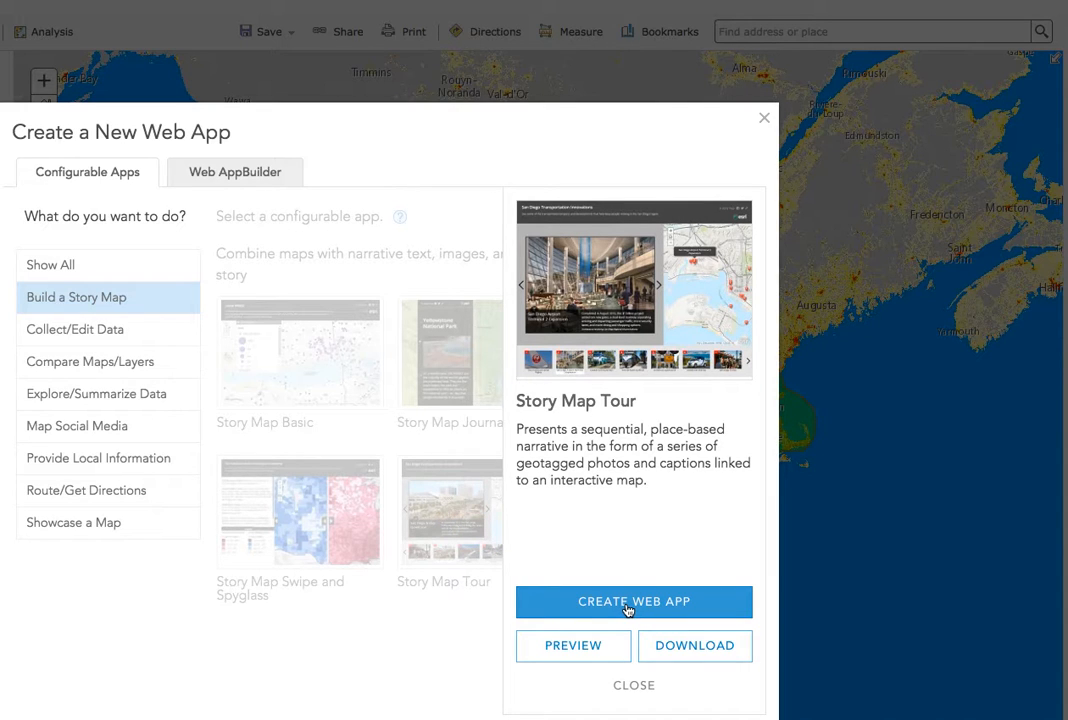
{"action": "left_click", "coordinate": [628, 608]}
Replace "World Population" in the web app's title with "Story Map Tour" and create the app.
{"action": "left_click_drag", "start_coordinate": [276, 225], "coordinate": [378, 223]}
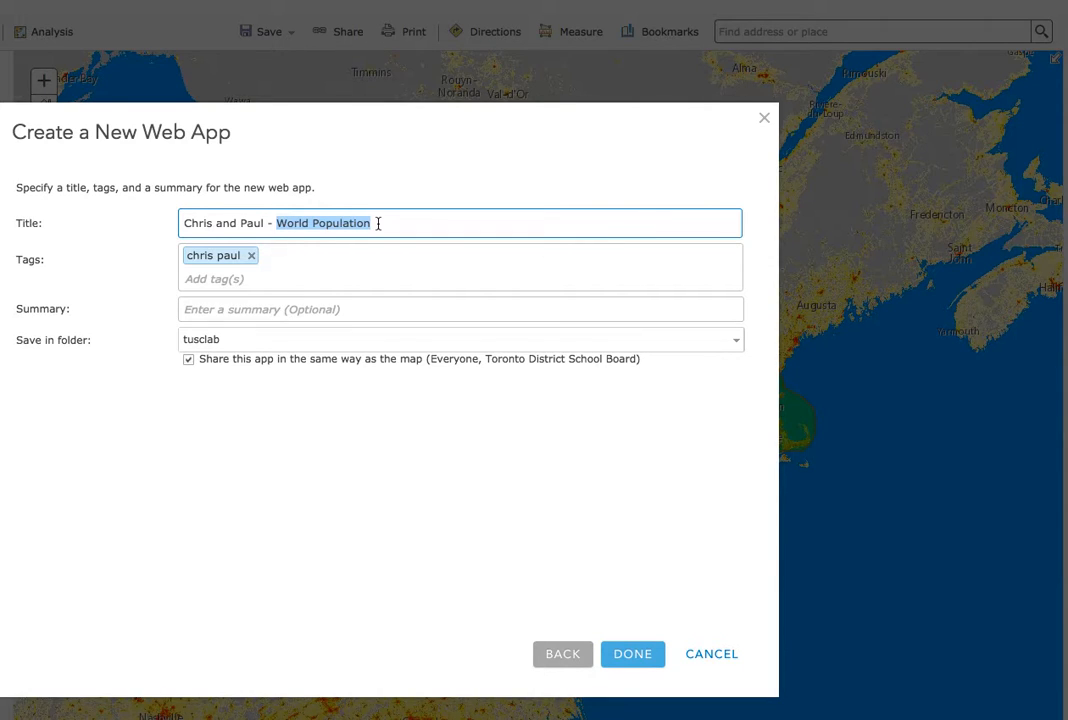
{"action": "type", "text": "Story "}
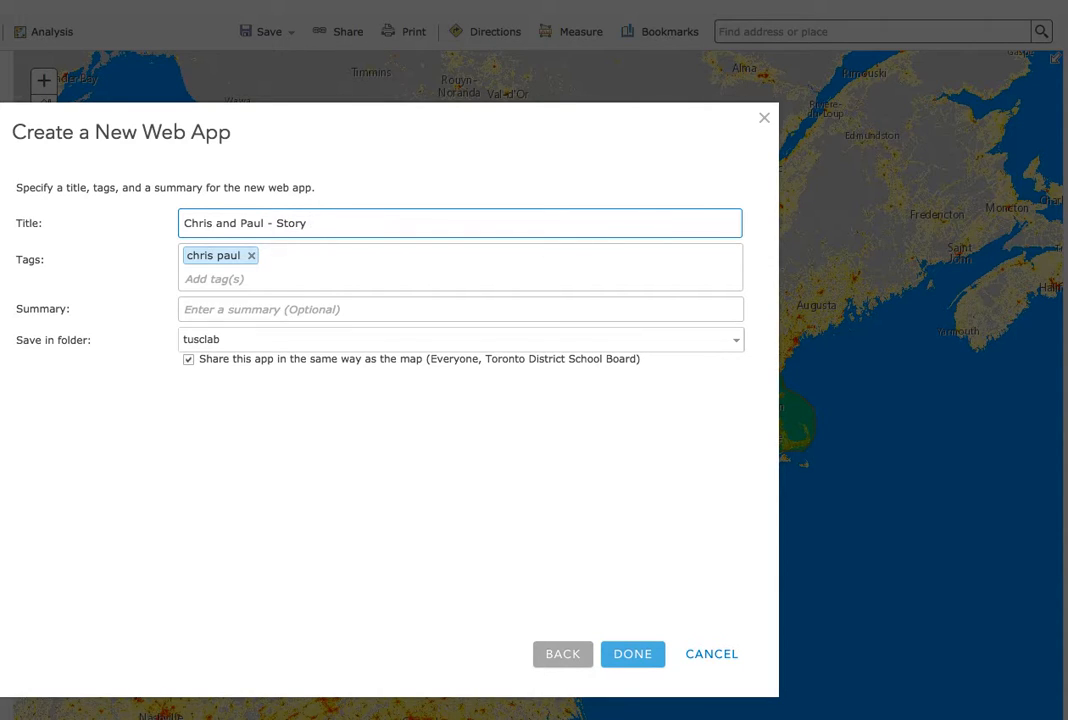
{"action": "type", "text": "Map Tour"}
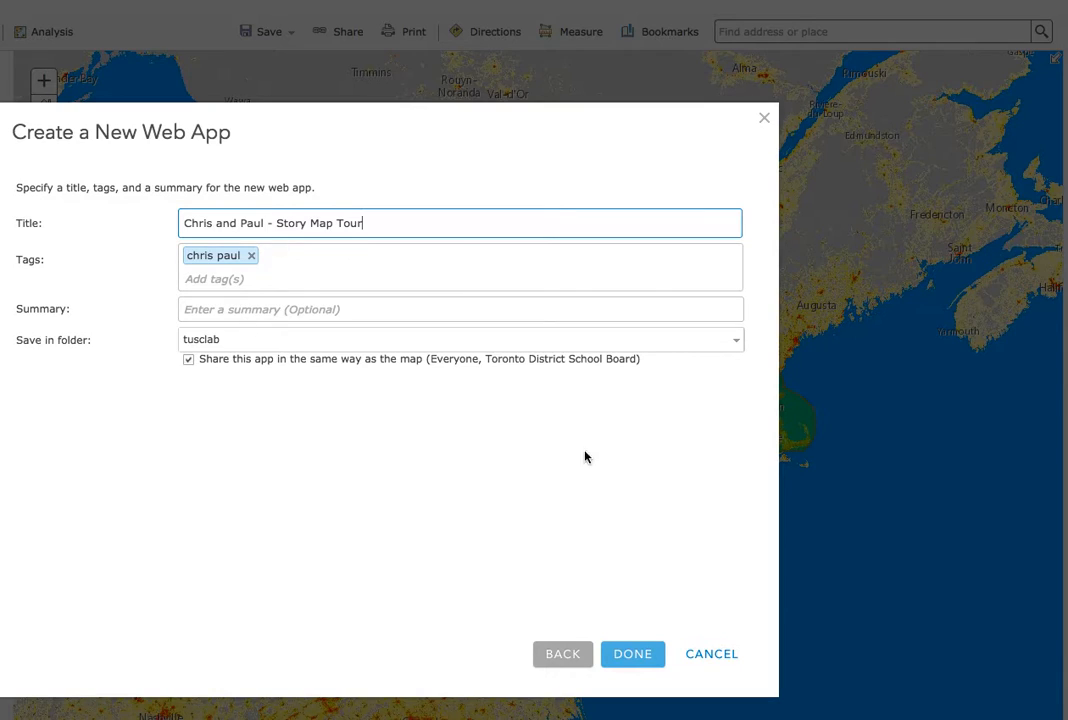
{"action": "left_click", "coordinate": [634, 656]}
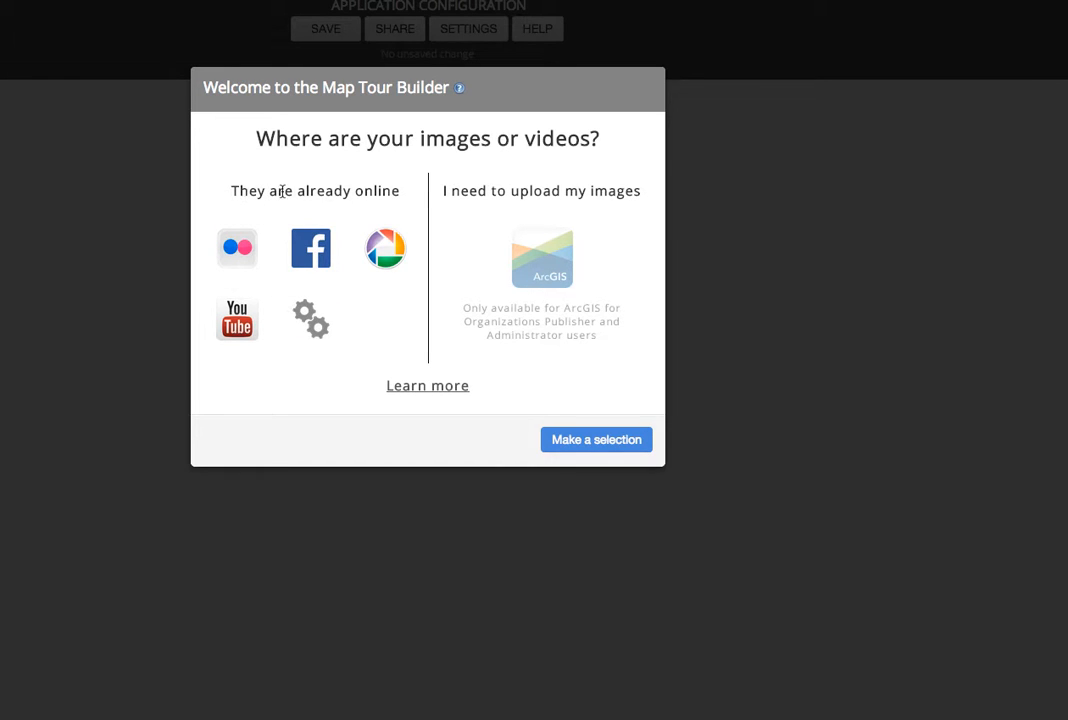
Start a new tour from the advanced options and change its basemap to Terrain with Labels.
{"action": "left_click", "coordinate": [311, 331]}
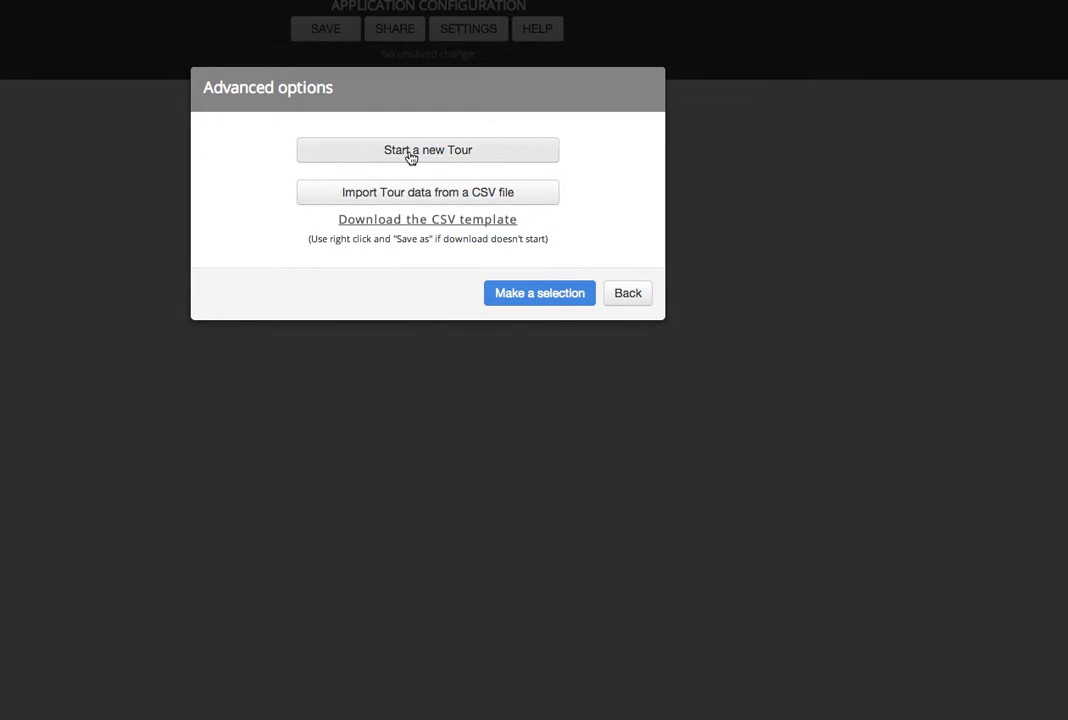
{"action": "left_click", "coordinate": [410, 157]}
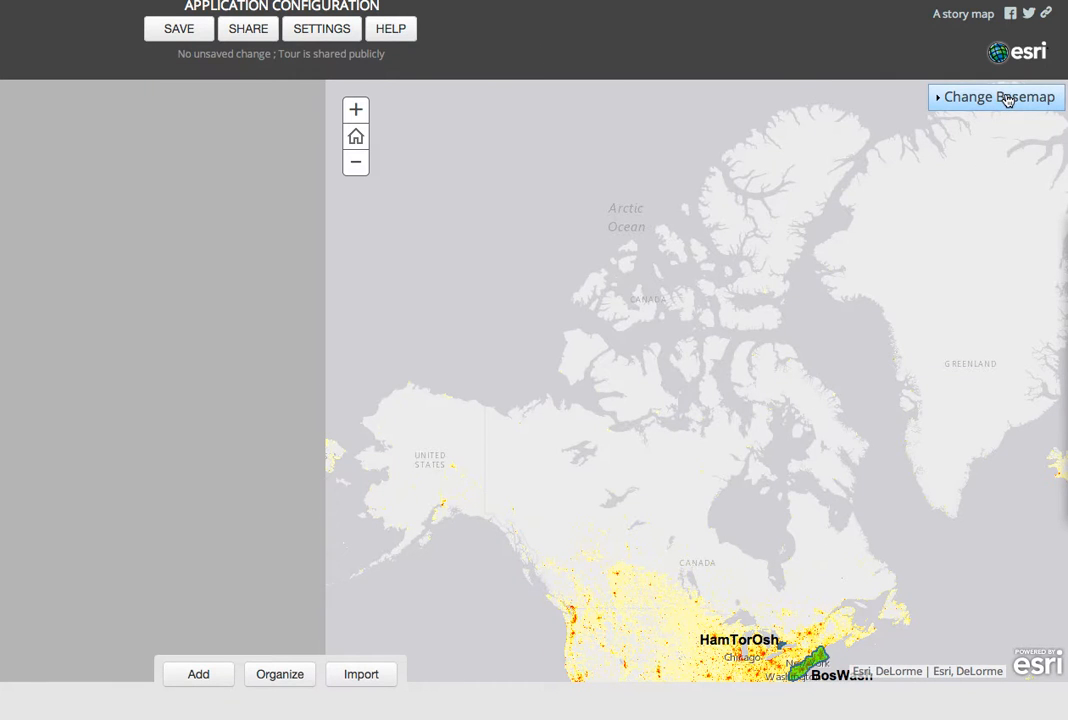
{"action": "left_click", "coordinate": [995, 188]}
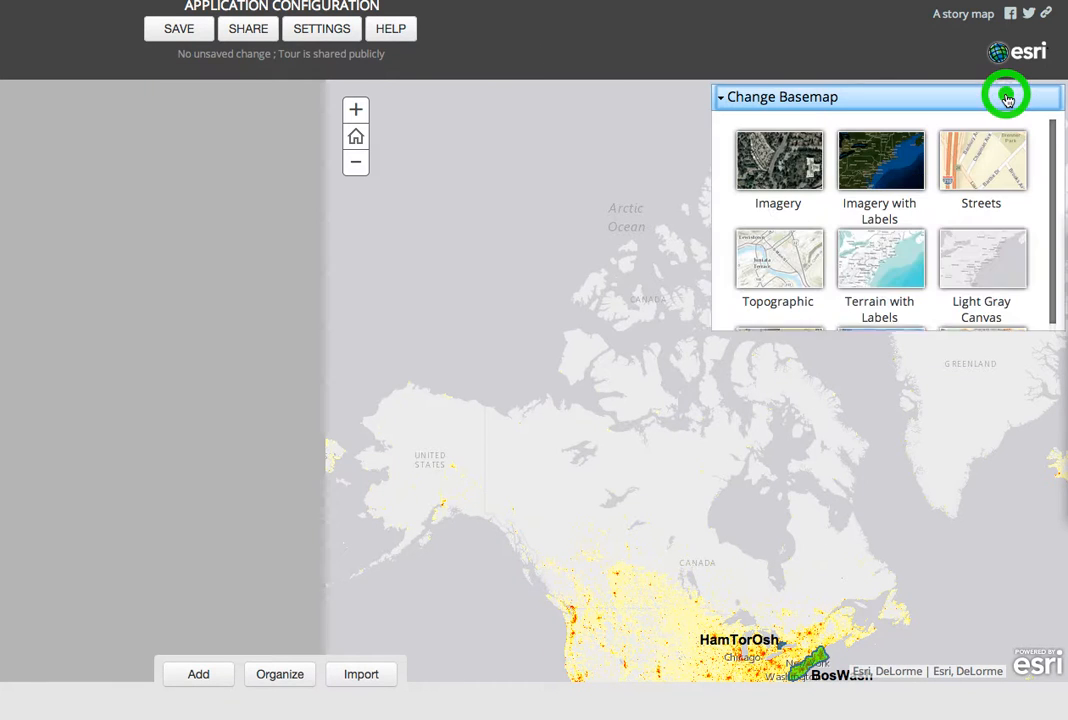
{"action": "left_click", "coordinate": [879, 259]}
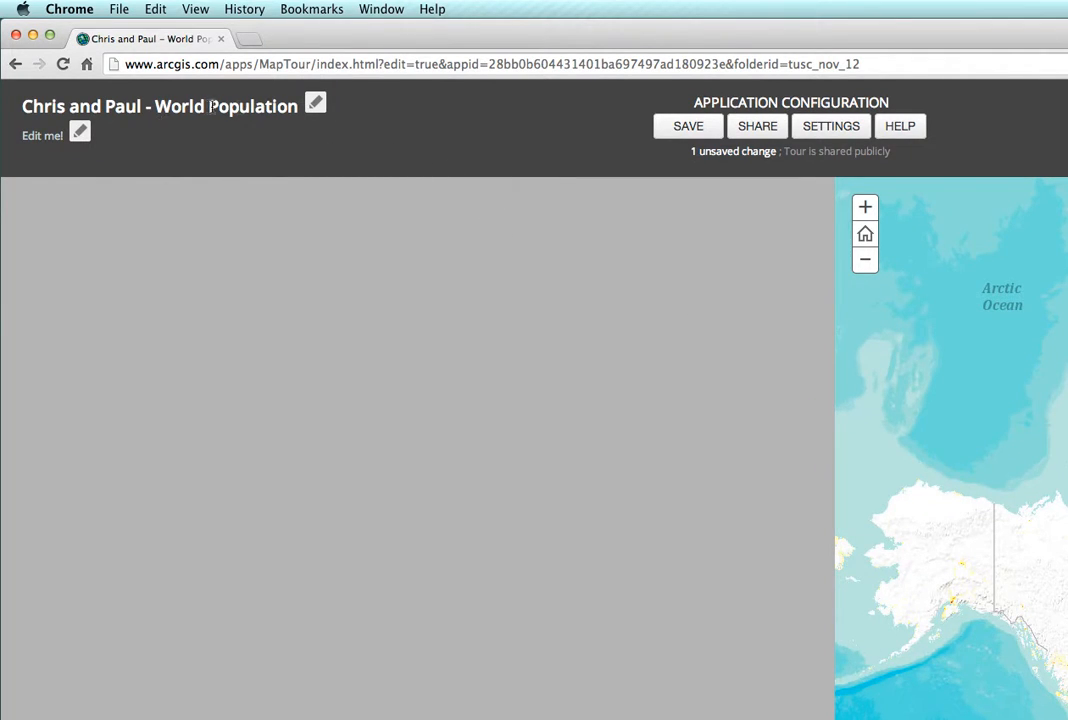
Extend the tour's title with "and Settlement Patterns" after "World Population".
{"action": "left_click", "coordinate": [315, 104]}
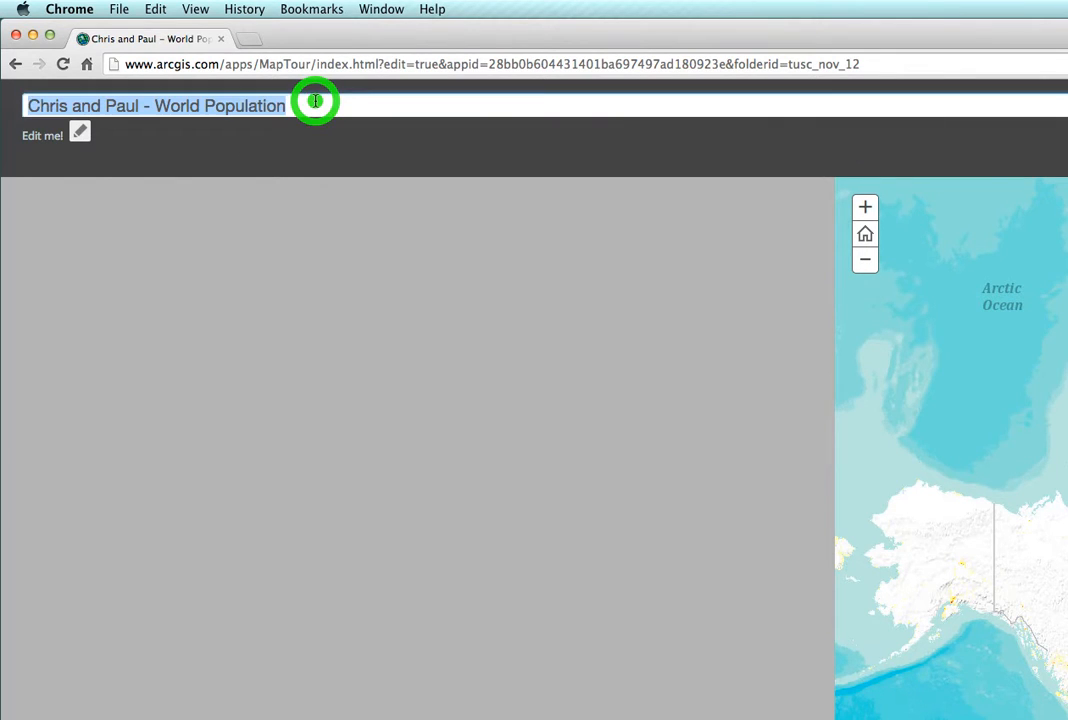
{"action": "left_click", "coordinate": [315, 103]}
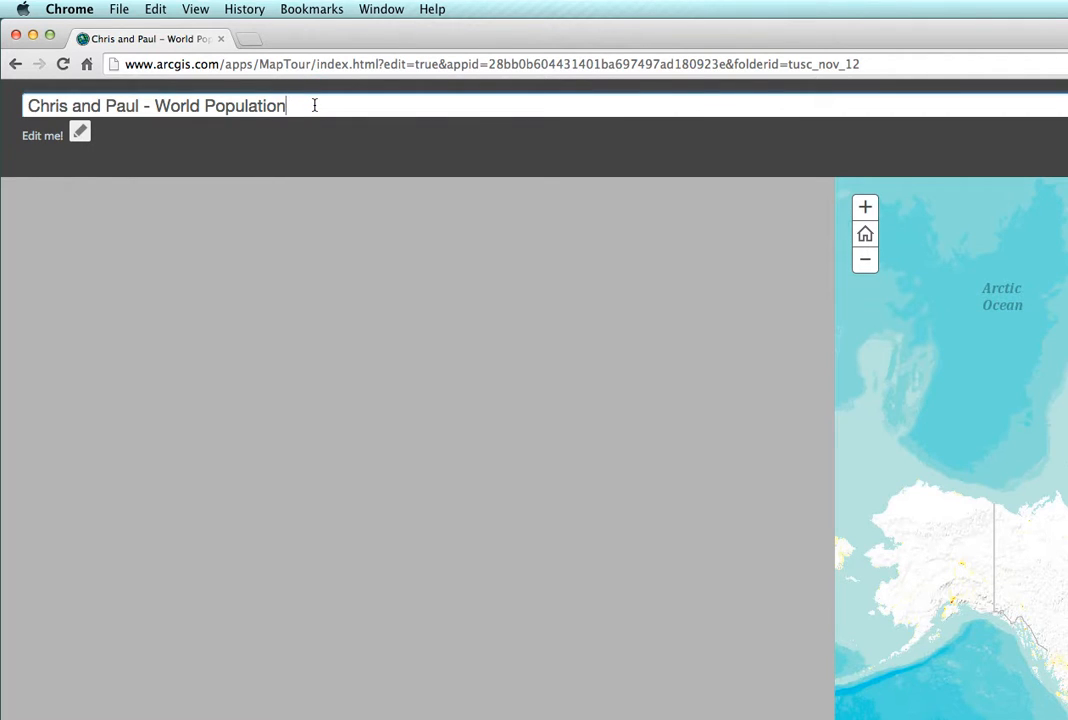
{"action": "type", "text": "and "}
{"action": "type", "text": "Sett"}
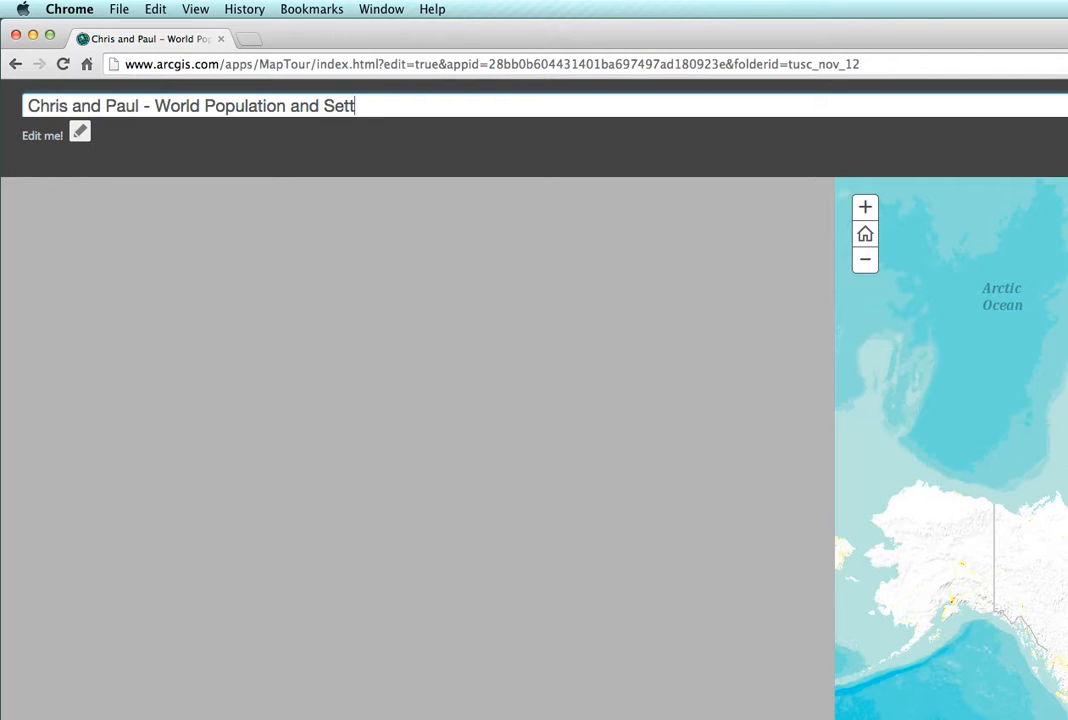
{"action": "type", "text": "lement Patterns"}
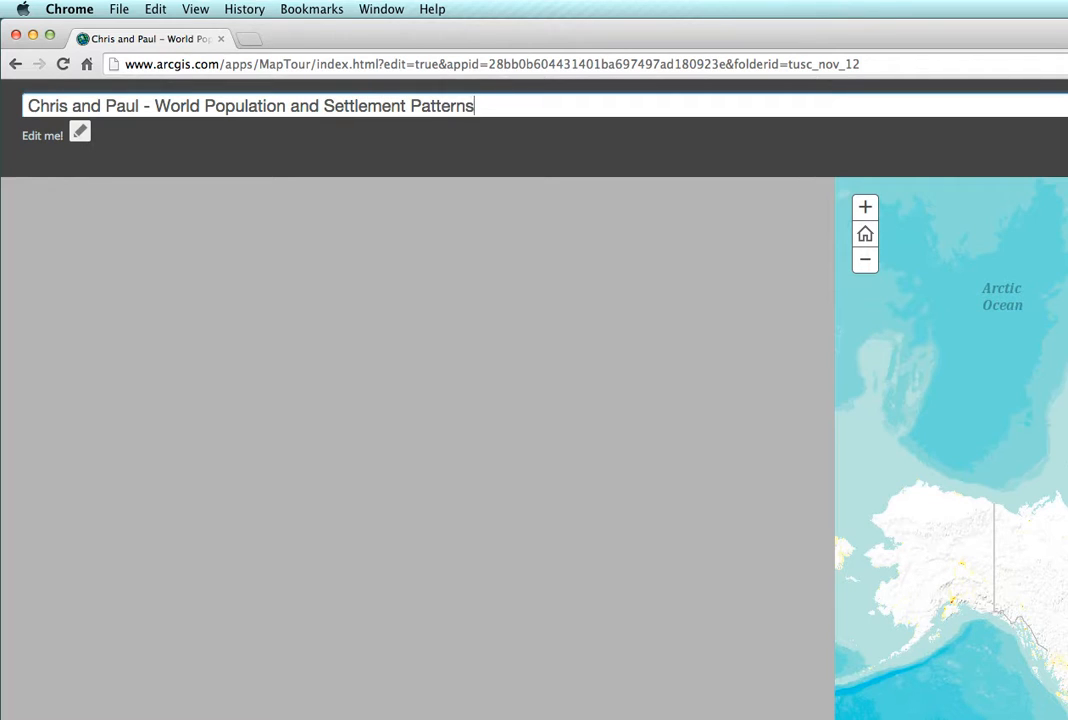
{"action": "left_click", "coordinate": [267, 149]}
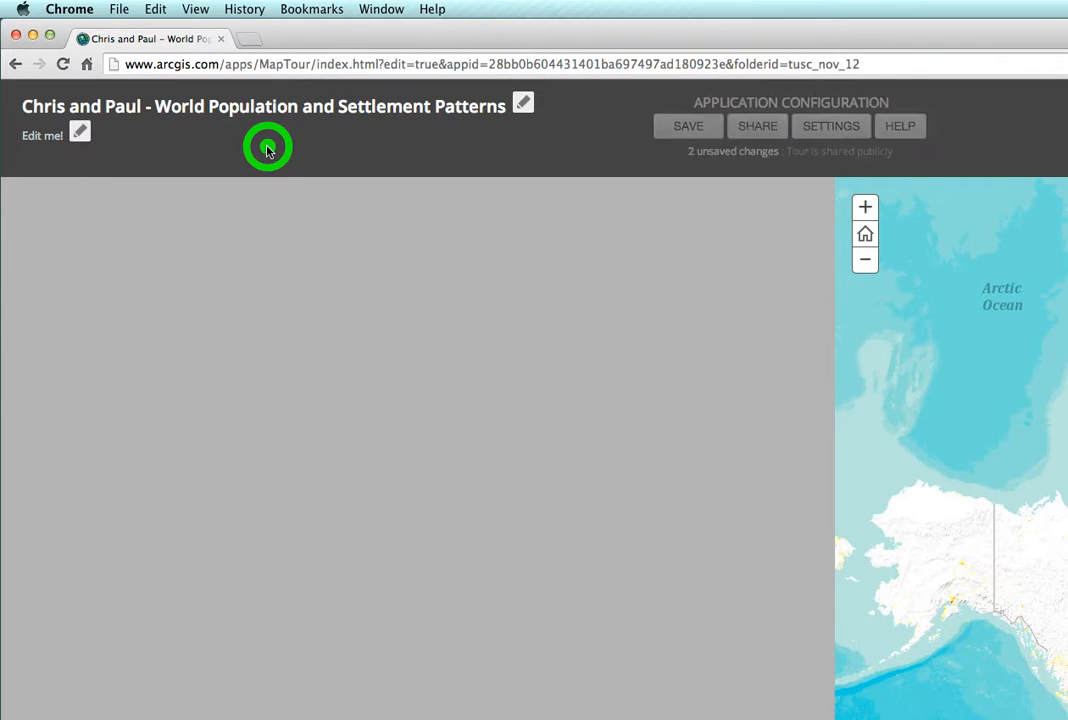
Set the tour's subtitle to "A Study of Conurbations".
{"action": "left_click", "coordinate": [80, 136]}
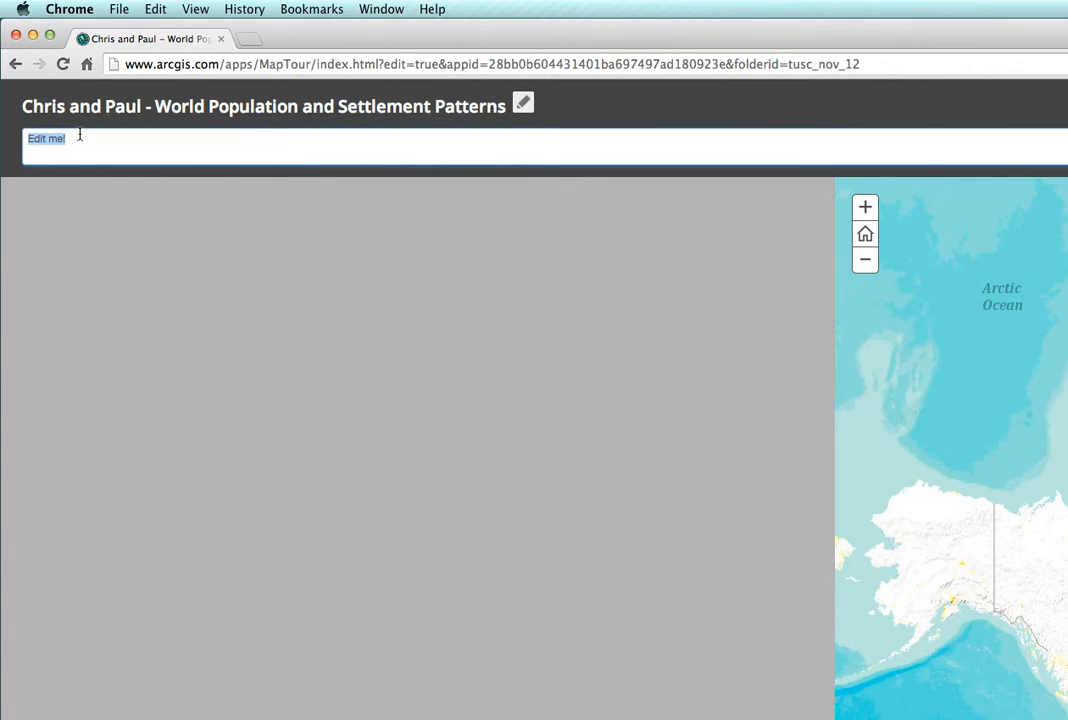
{"action": "type", "text": "A Study of Conurbati"}
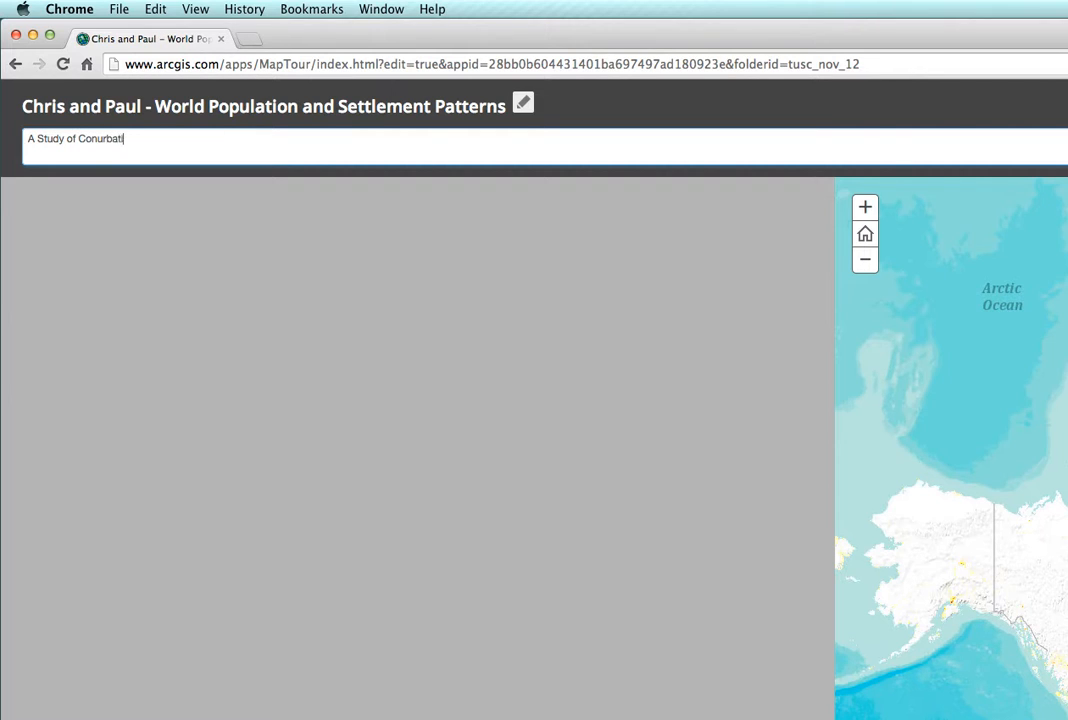
{"action": "type", "text": "ons"}
{"action": "left_click", "coordinate": [611, 109]}
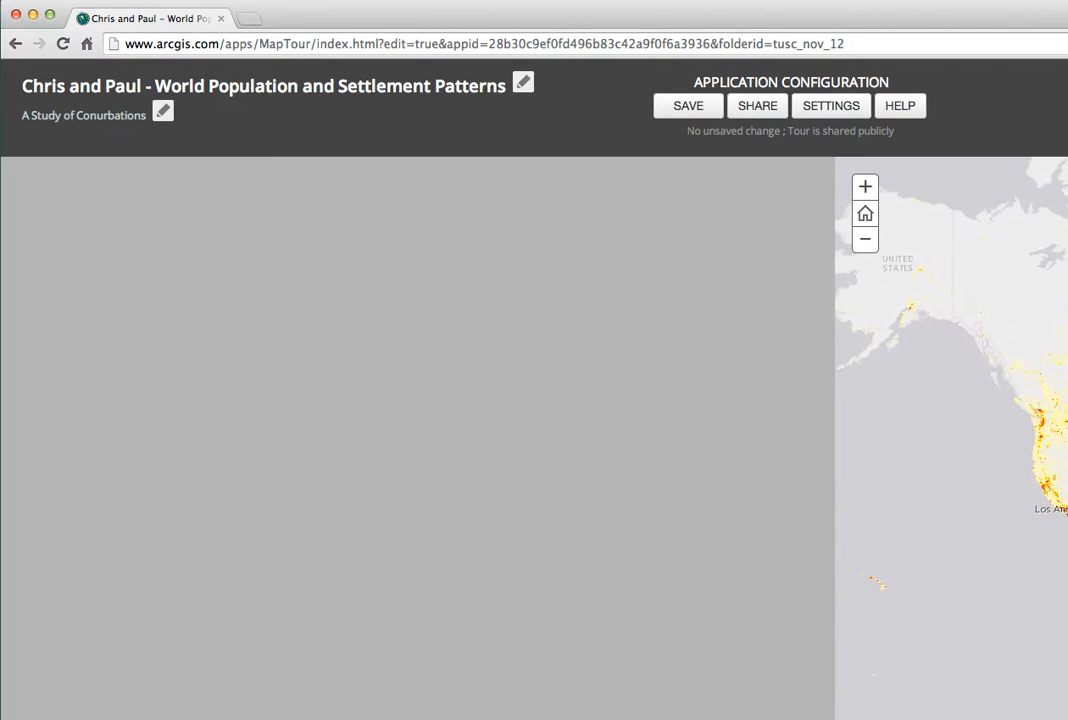
Zoom the tour map in on the HamTorOsh conurbation in southern Ontario.
{"action": "left_click", "coordinate": [866, 187]}
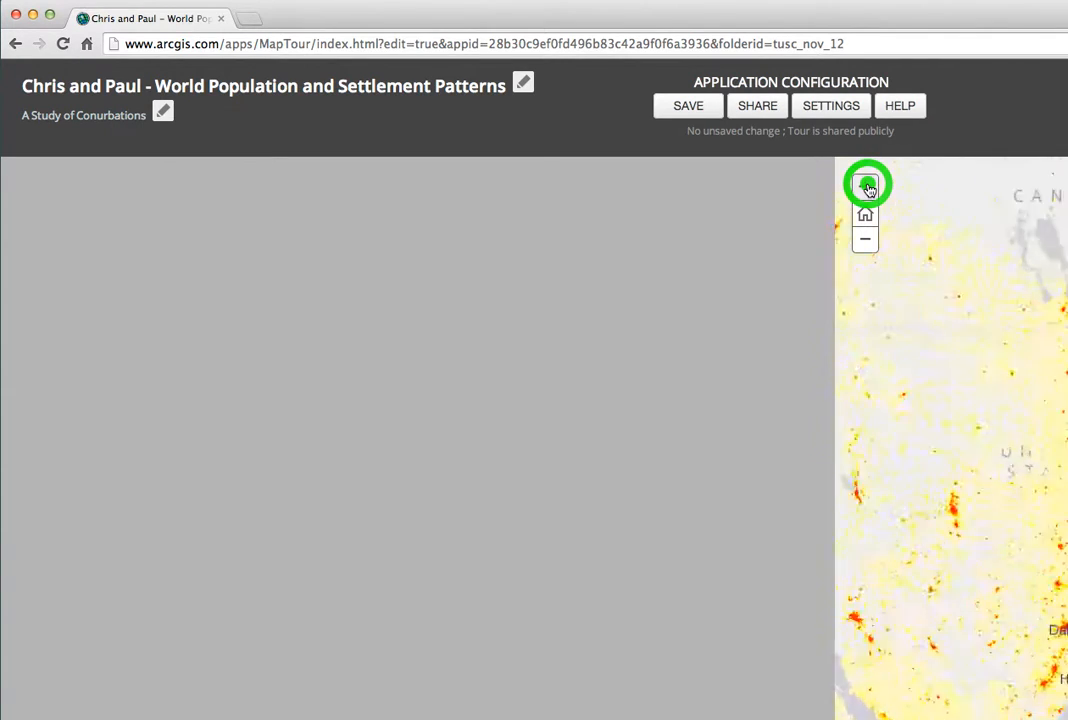
{"action": "left_click", "coordinate": [865, 187]}
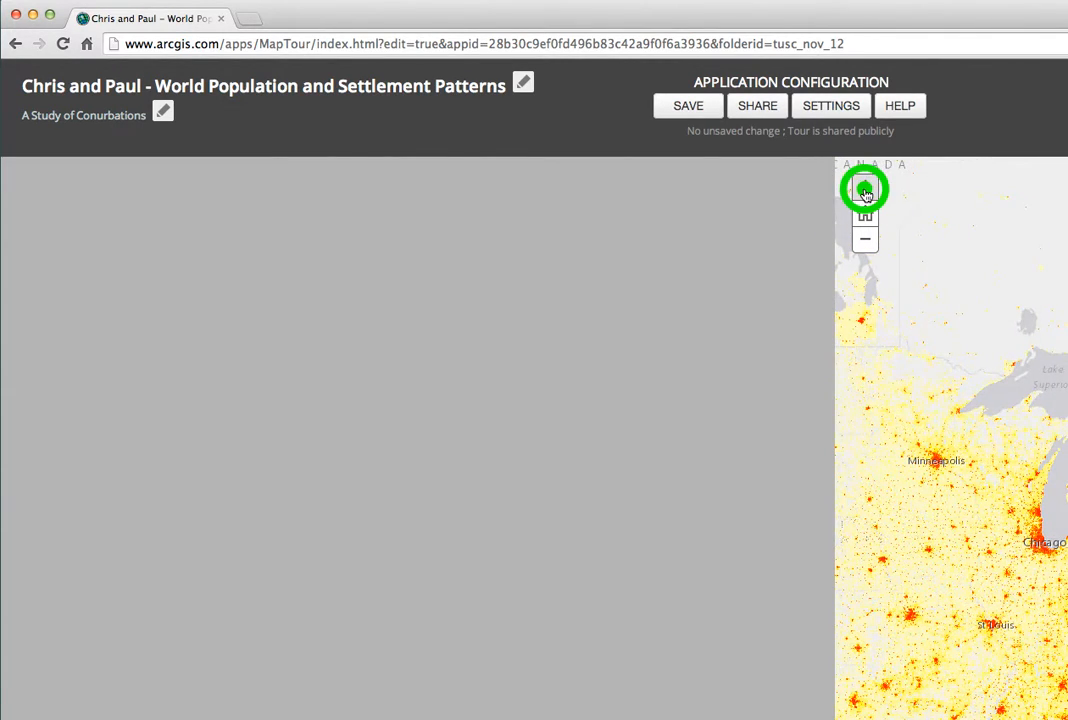
{"action": "left_click", "coordinate": [866, 187]}
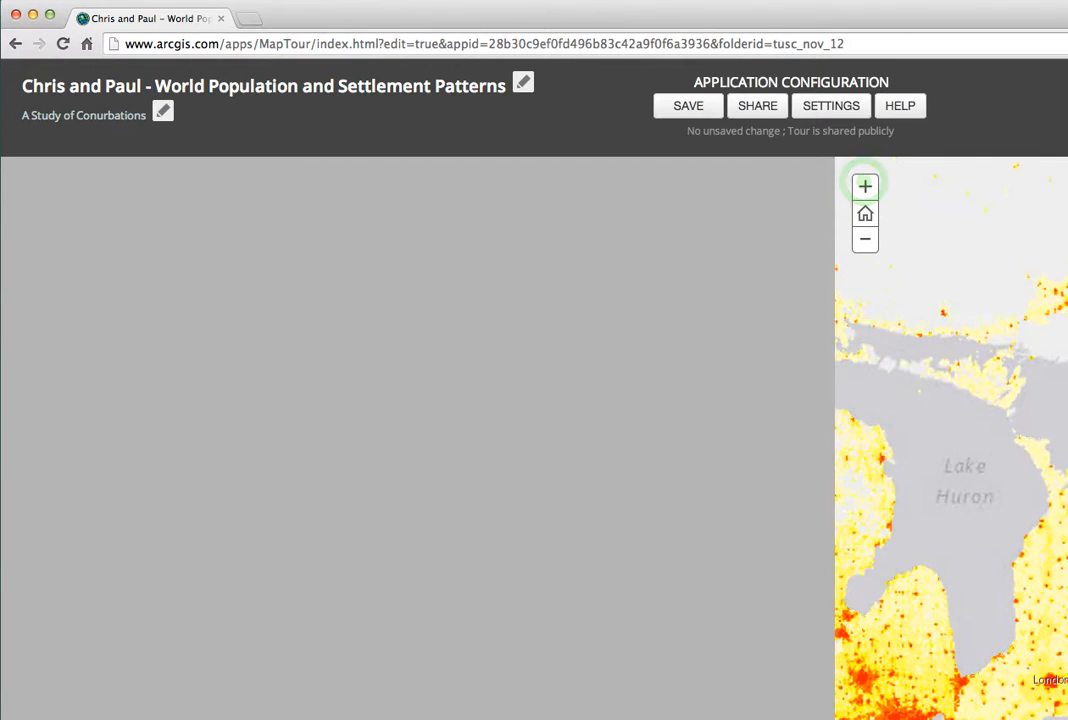
{"action": "left_click_drag", "start_coordinate": [1049, 522], "coordinate": [1044, 353]}
{"action": "left_click", "coordinate": [865, 190]}
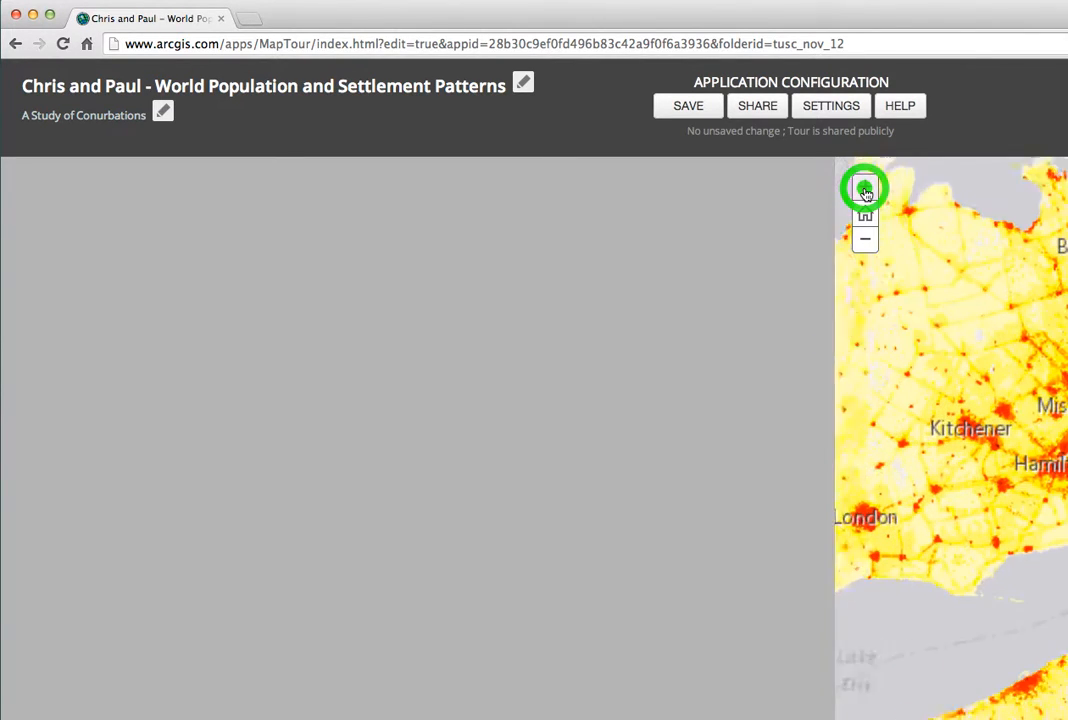
{"action": "mouse_move", "coordinate": [1041, 303]}
{"action": "left_mouse_down"}
{"action": "mouse_move", "coordinate": [1066, 340]}
{"action": "mouse_move", "coordinate": [1050, 296]}
{"action": "left_mouse_up"}
{"action": "left_click", "coordinate": [865, 187]}
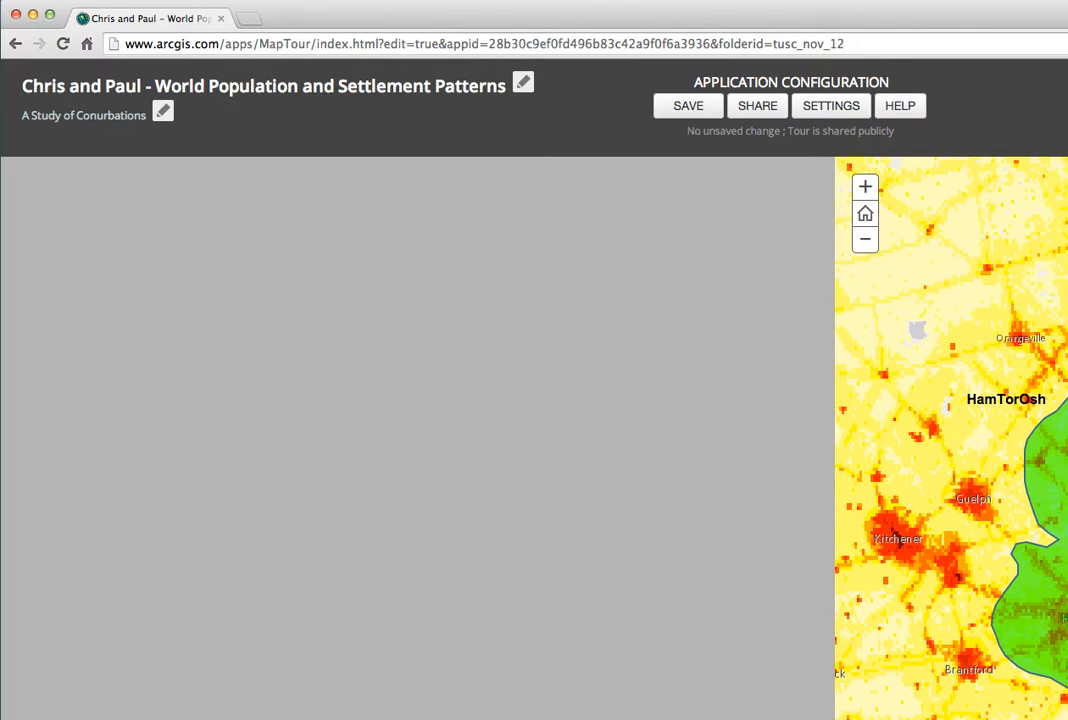
Search the web for "hamilton ontario" in a new tab and open Hamilton's Wikipedia article in another tab.
{"action": "left_click", "coordinate": [249, 22]}
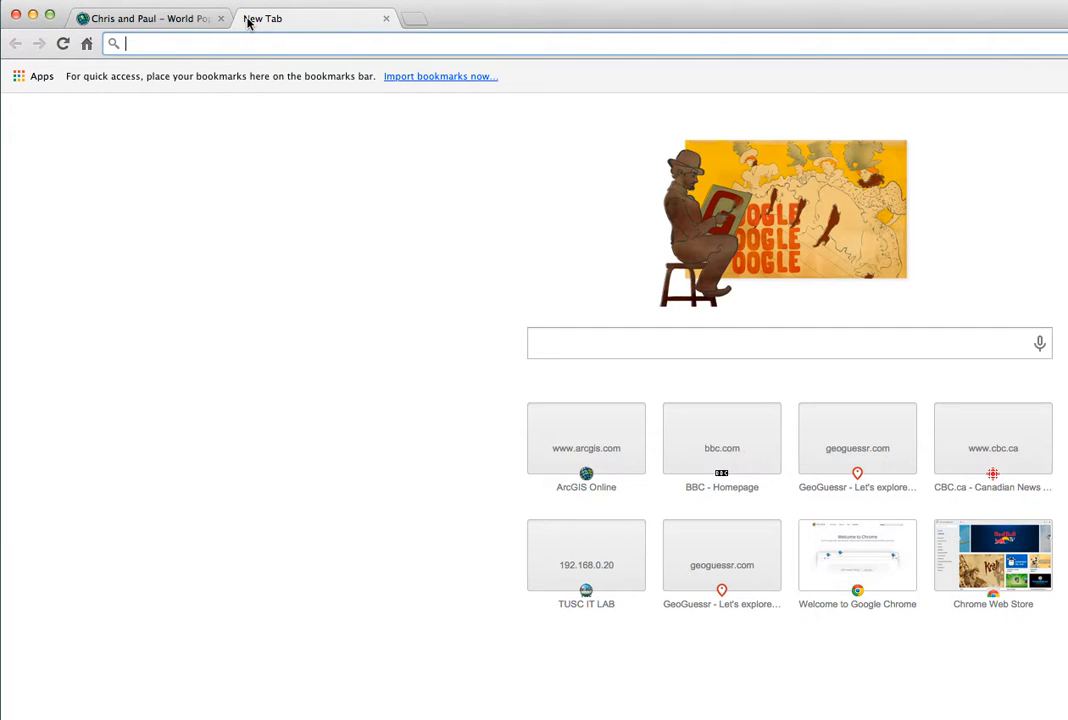
{"action": "type", "text": "hamilton "}
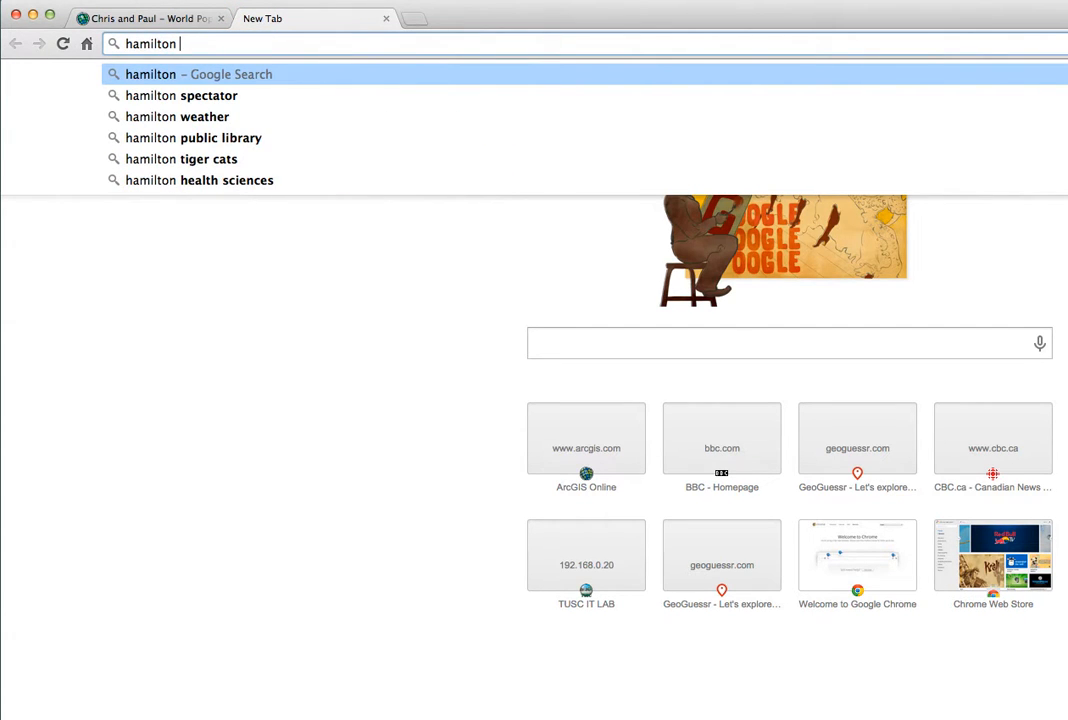
{"action": "type", "text": "ontario"}
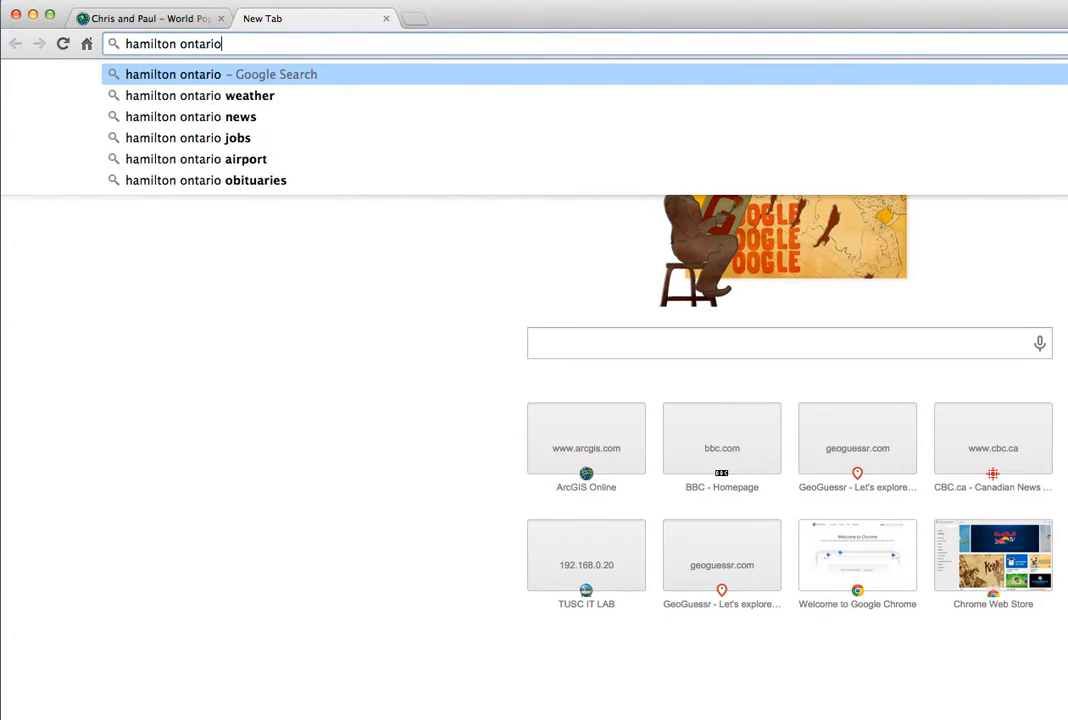
{"action": "key", "text": "Return"}
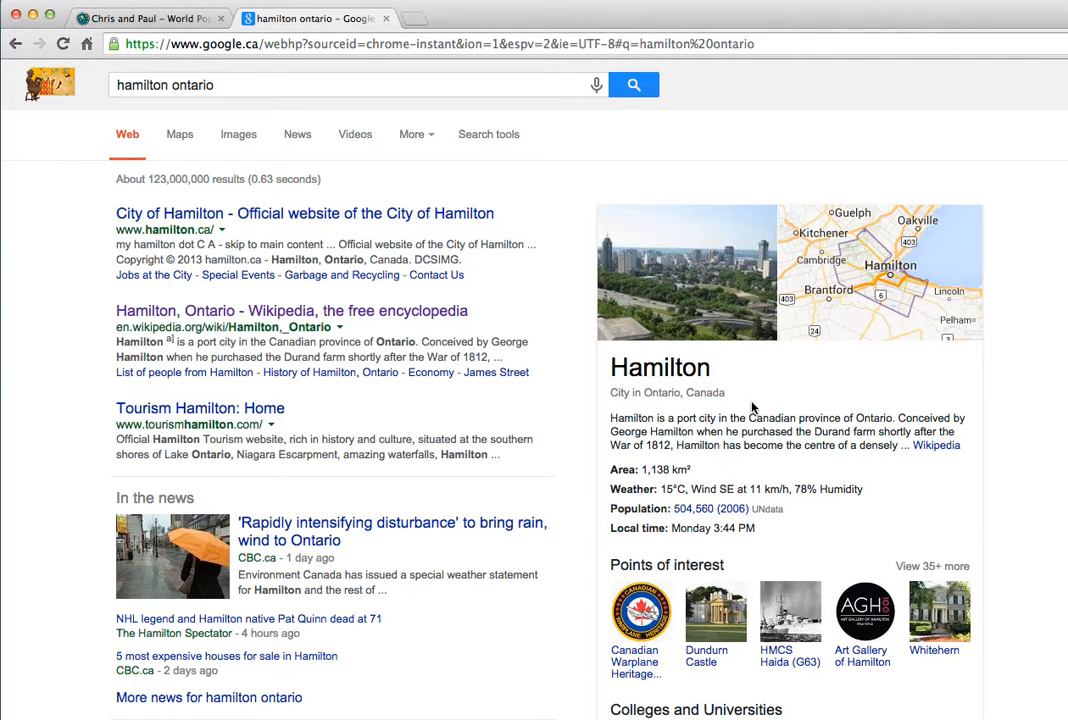
{"action": "right_click", "coordinate": [936, 448]}
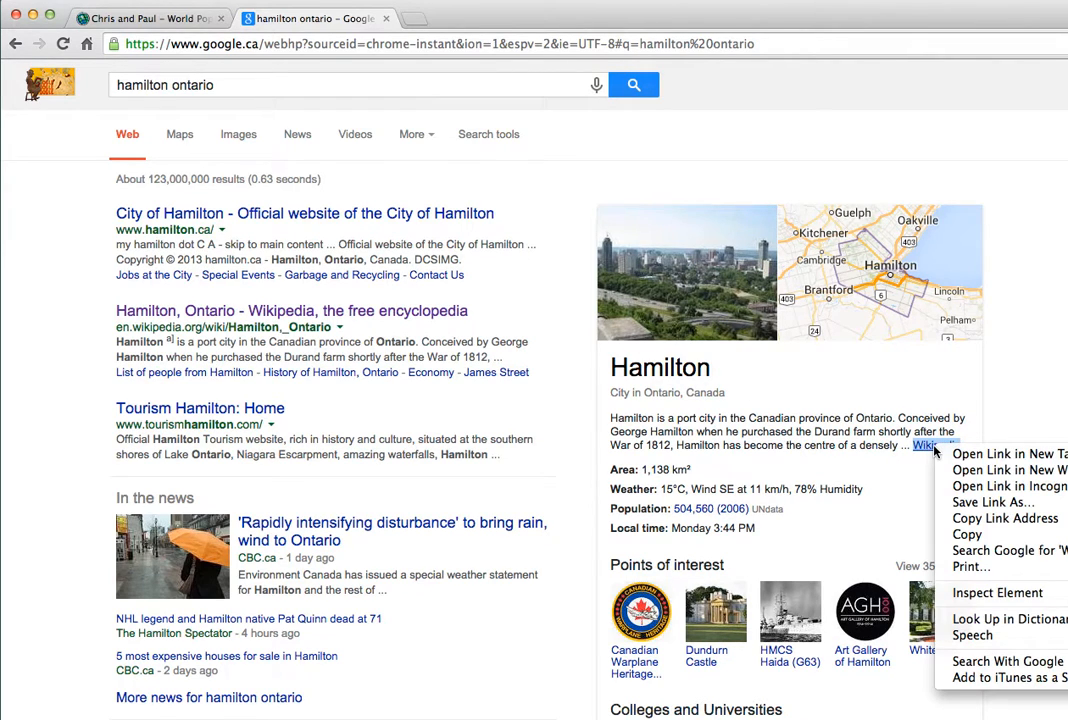
{"action": "left_click", "coordinate": [1014, 455]}
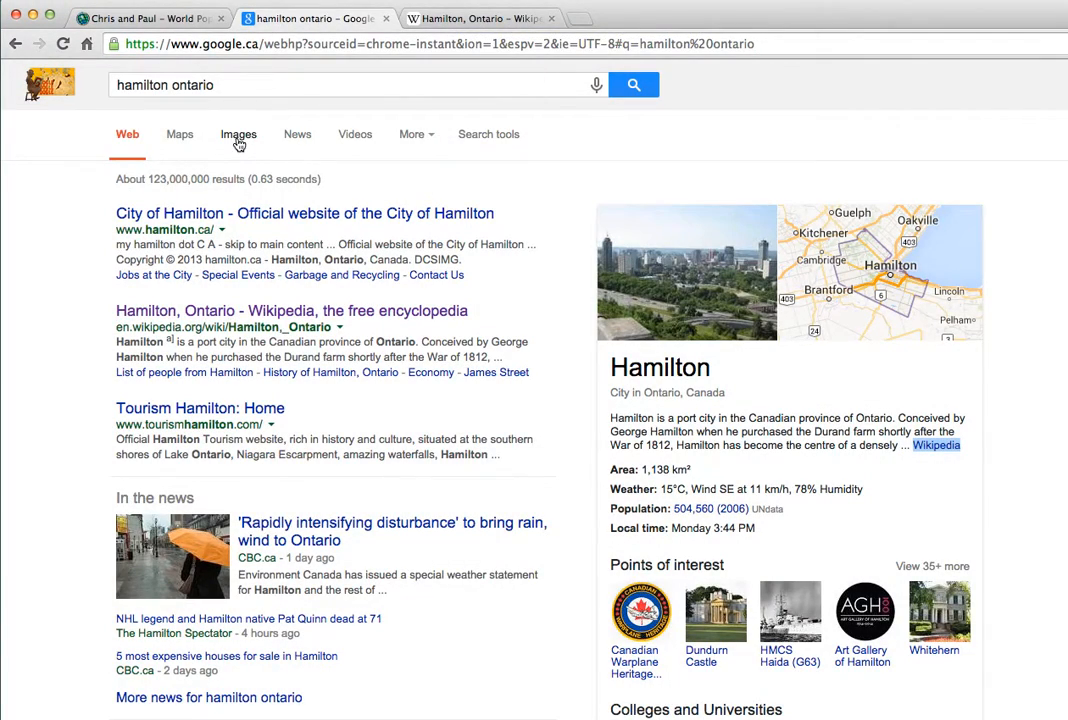
Preview an aerial city photo among the image results for Hamilton, Ontario, and return to the map tour.
{"action": "left_click", "coordinate": [237, 138]}
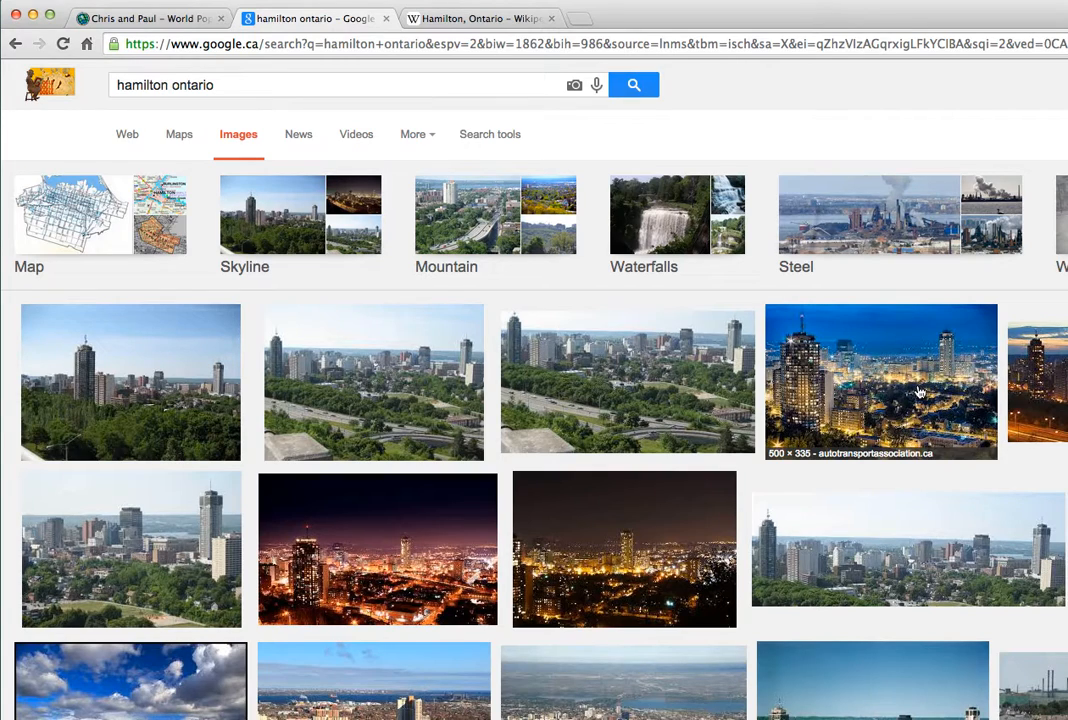
{"action": "scroll", "coordinate": [915, 392], "scroll_direction": "down", "scroll_amount": 3}
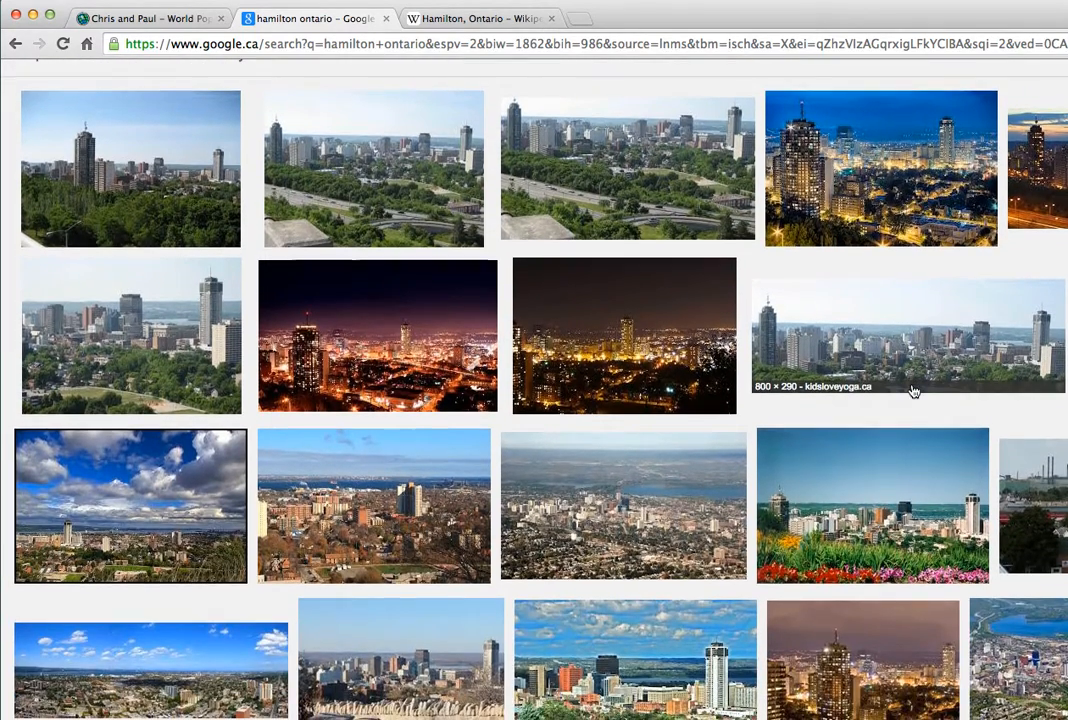
{"action": "left_click", "coordinate": [599, 513]}
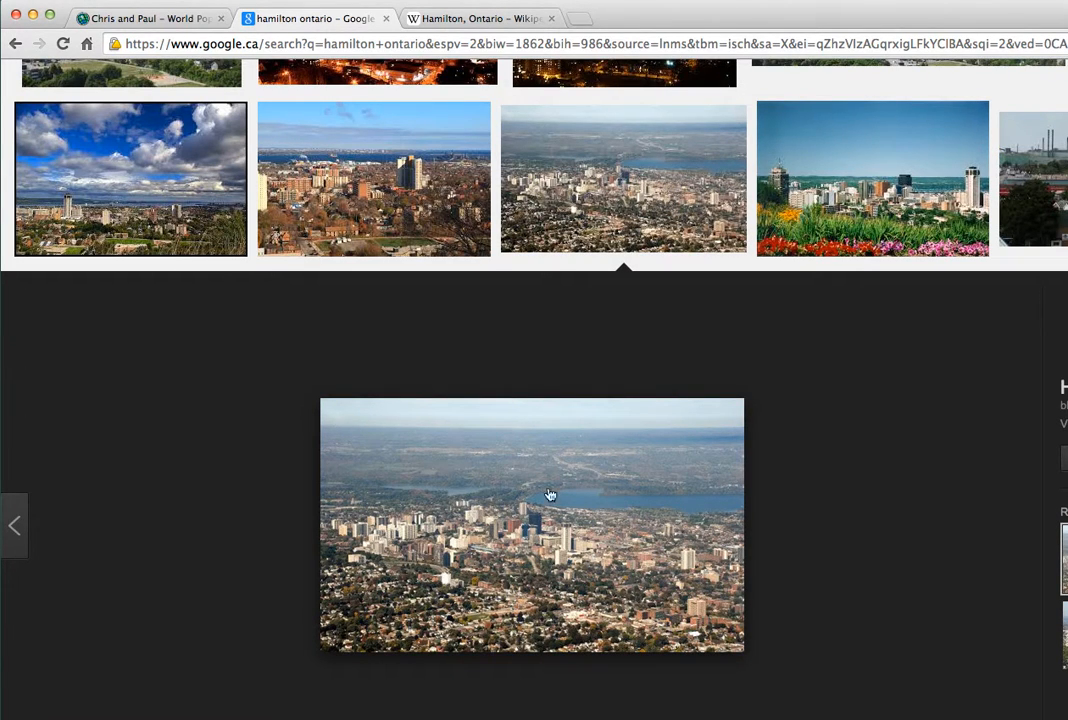
{"action": "left_click", "coordinate": [141, 20]}
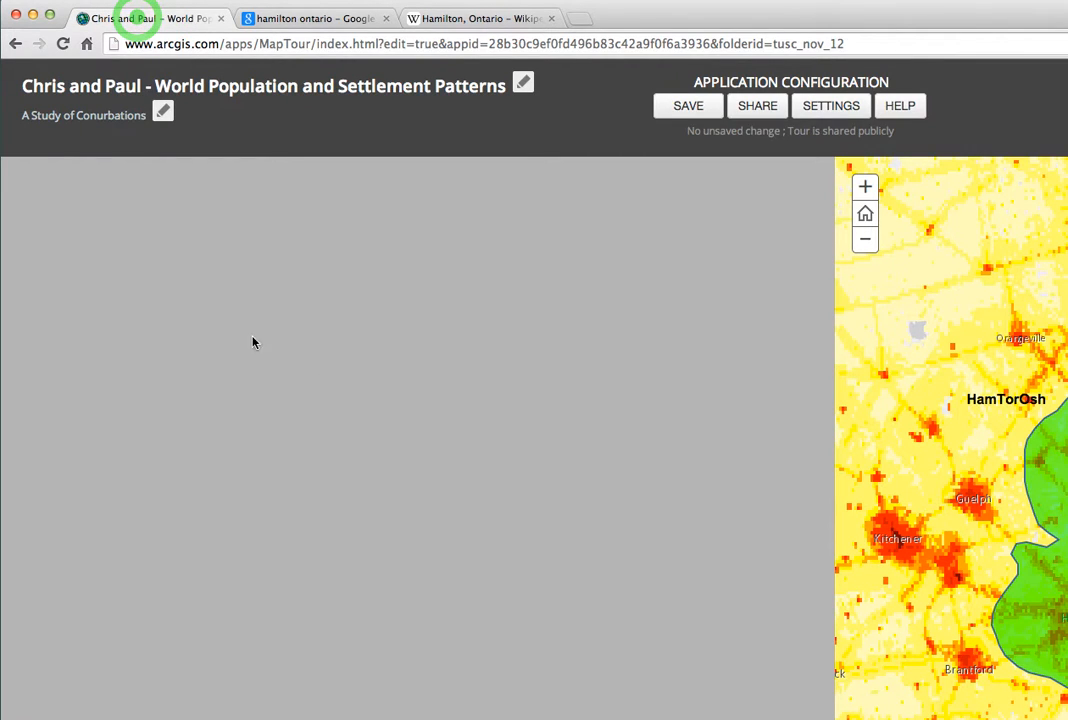
Return to the Hamilton image results and preview several related aerial and hillside photos of the city.
{"action": "left_click", "coordinate": [310, 19]}
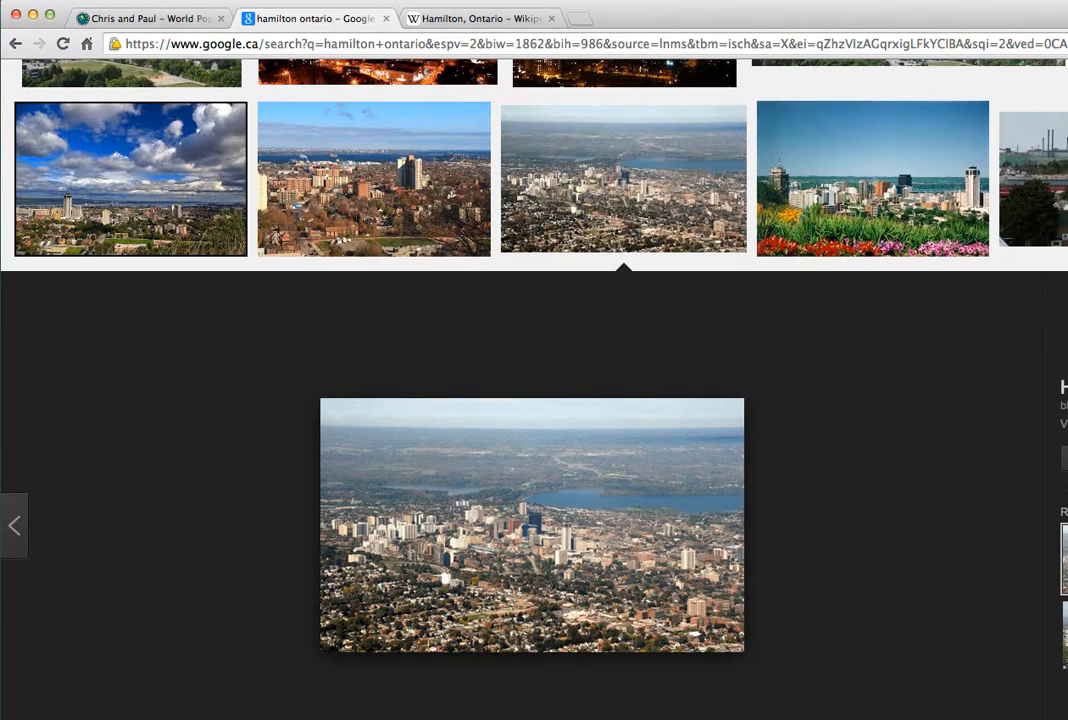
{"action": "left_click", "coordinate": [1066, 560]}
{"action": "left_click", "coordinate": [1066, 560]}
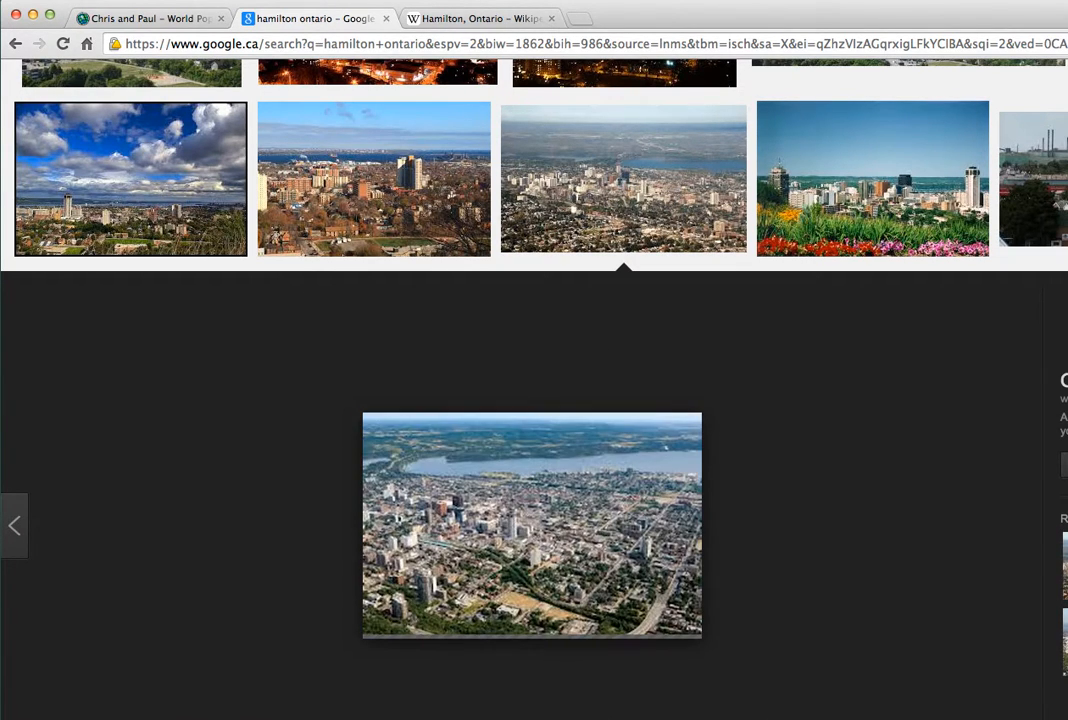
{"action": "left_click", "coordinate": [1066, 635]}
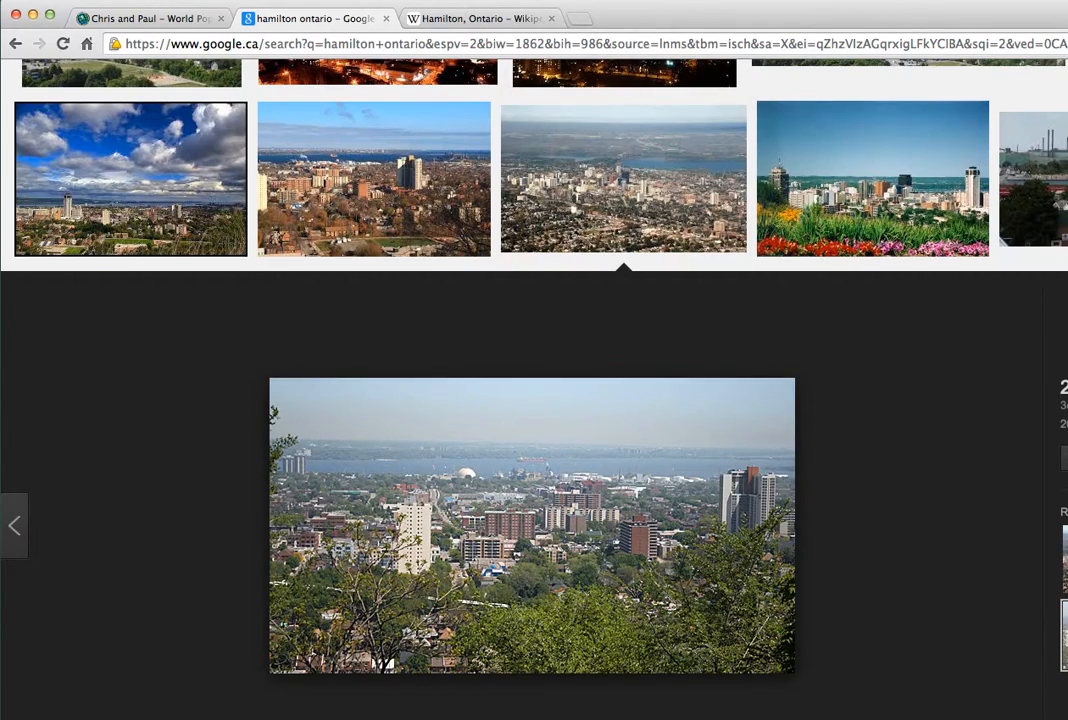
Open the daytime Hamilton skyline photo with the highway in the foreground and copy its image URL.
{"action": "left_click", "coordinate": [623, 180]}
{"action": "scroll", "coordinate": [620, 200], "scroll_direction": "up", "scroll_amount": 4}
{"action": "left_click", "coordinate": [633, 227]}
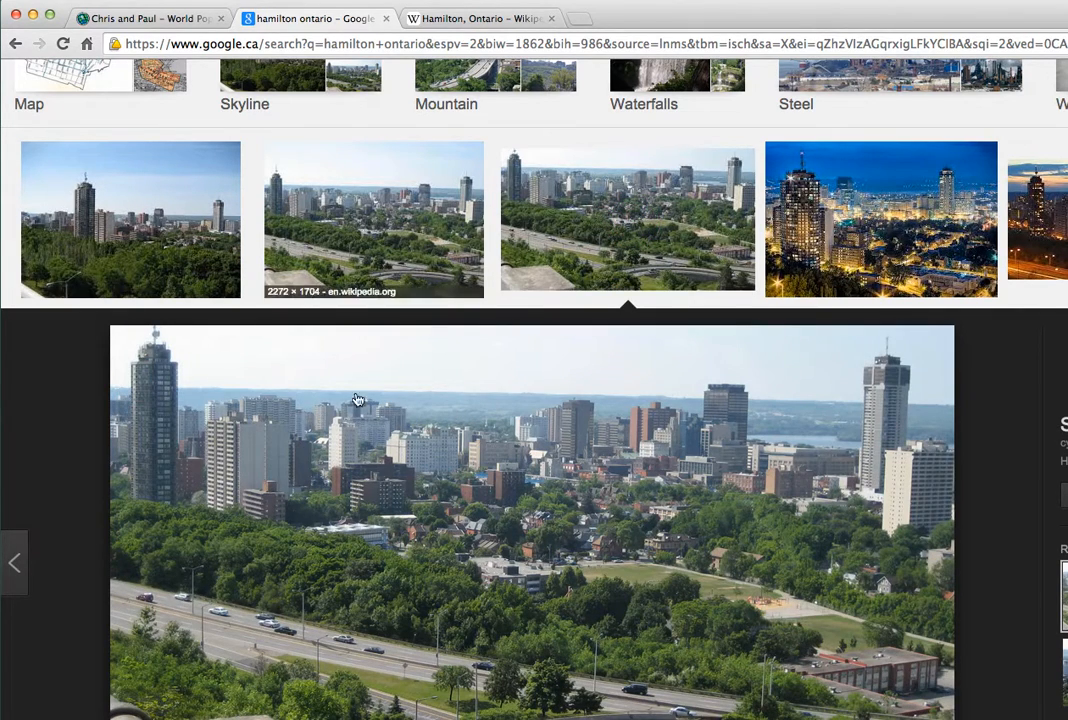
{"action": "right_click", "coordinate": [512, 475]}
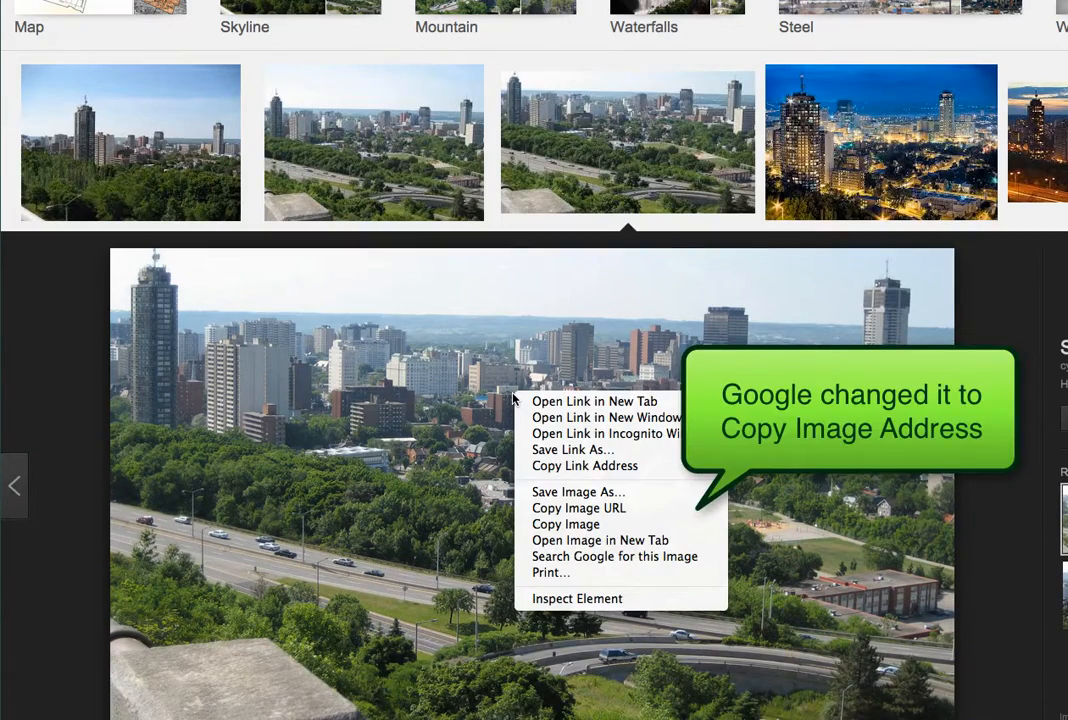
{"action": "left_click", "coordinate": [567, 510]}
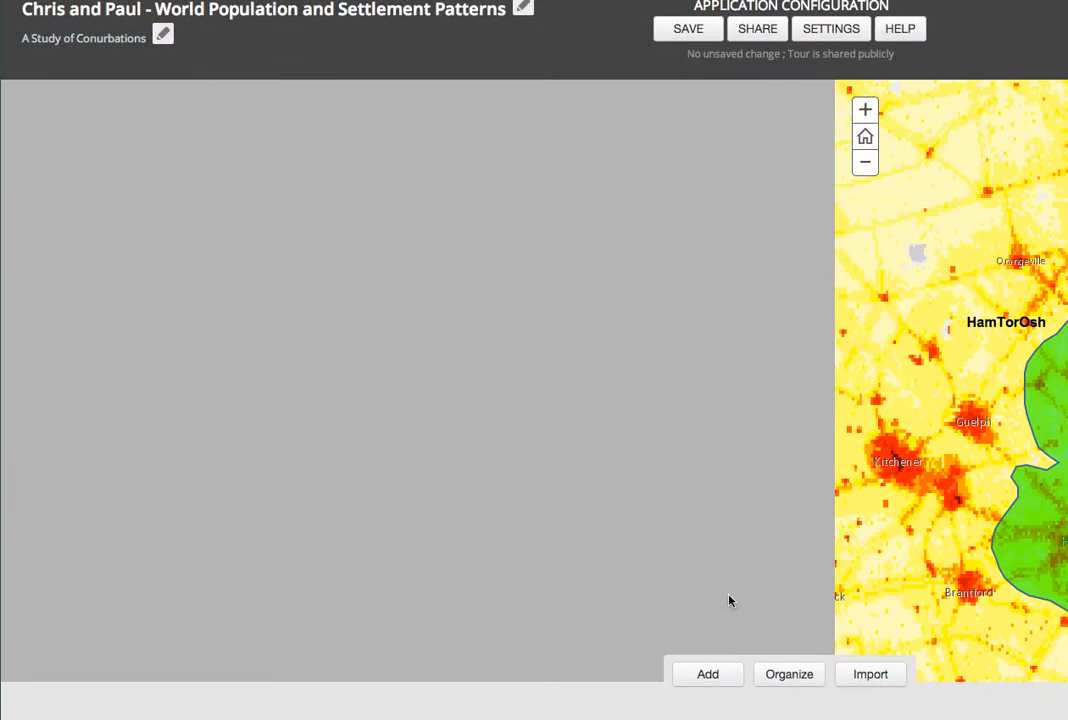
Start a new tour point in the map tour, using the copied image URL for both its picture and its thumbnail.
{"action": "left_click", "coordinate": [708, 677]}
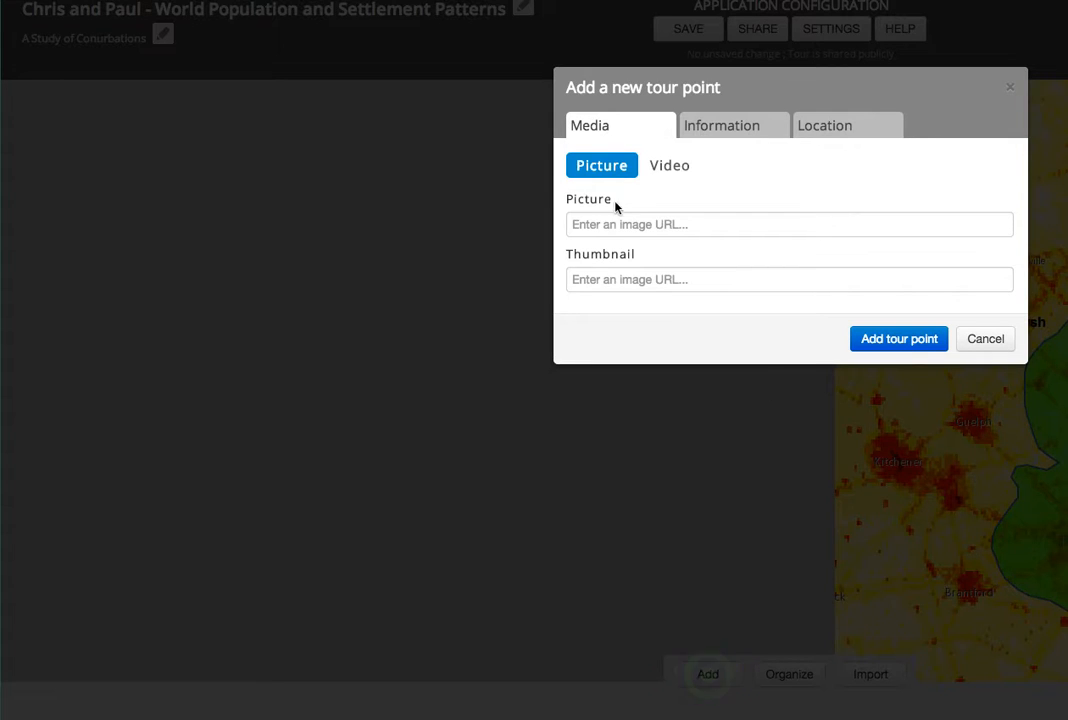
{"action": "right_click", "coordinate": [597, 231]}
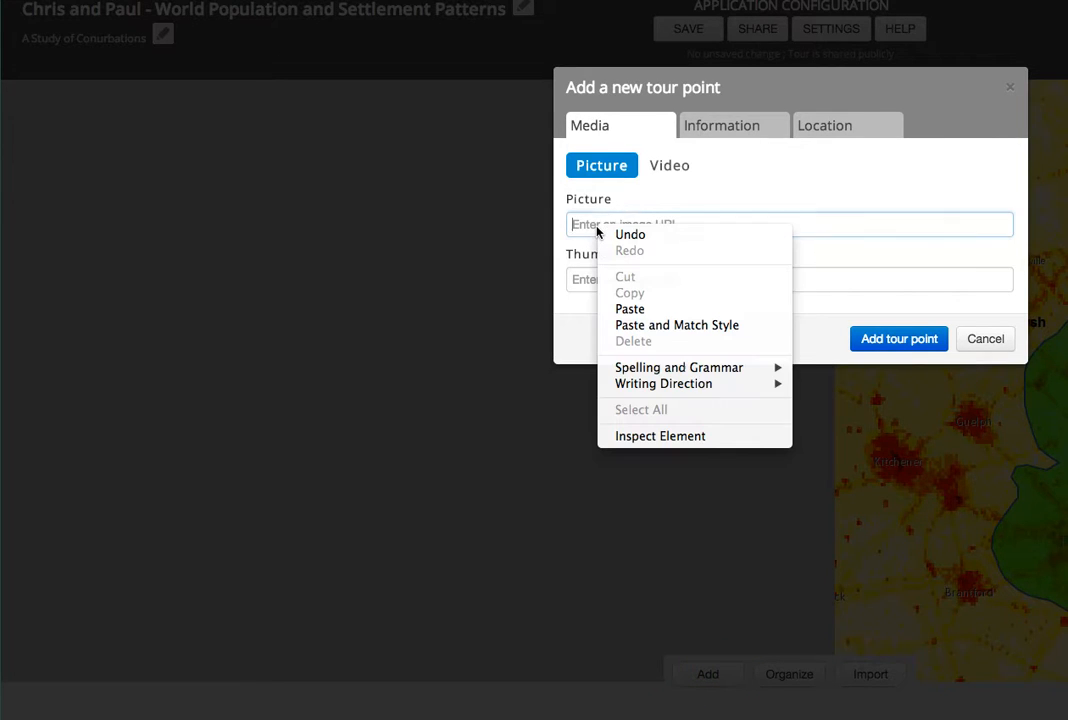
{"action": "left_click", "coordinate": [662, 307]}
{"action": "right_click", "coordinate": [620, 283]}
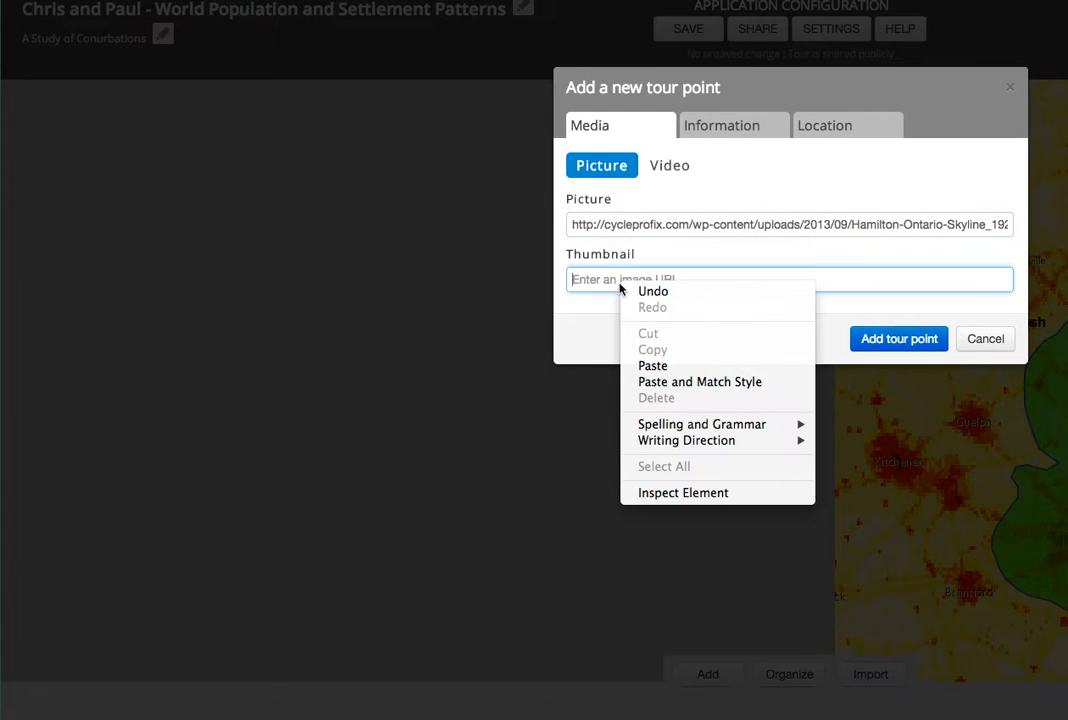
{"action": "left_click", "coordinate": [680, 366]}
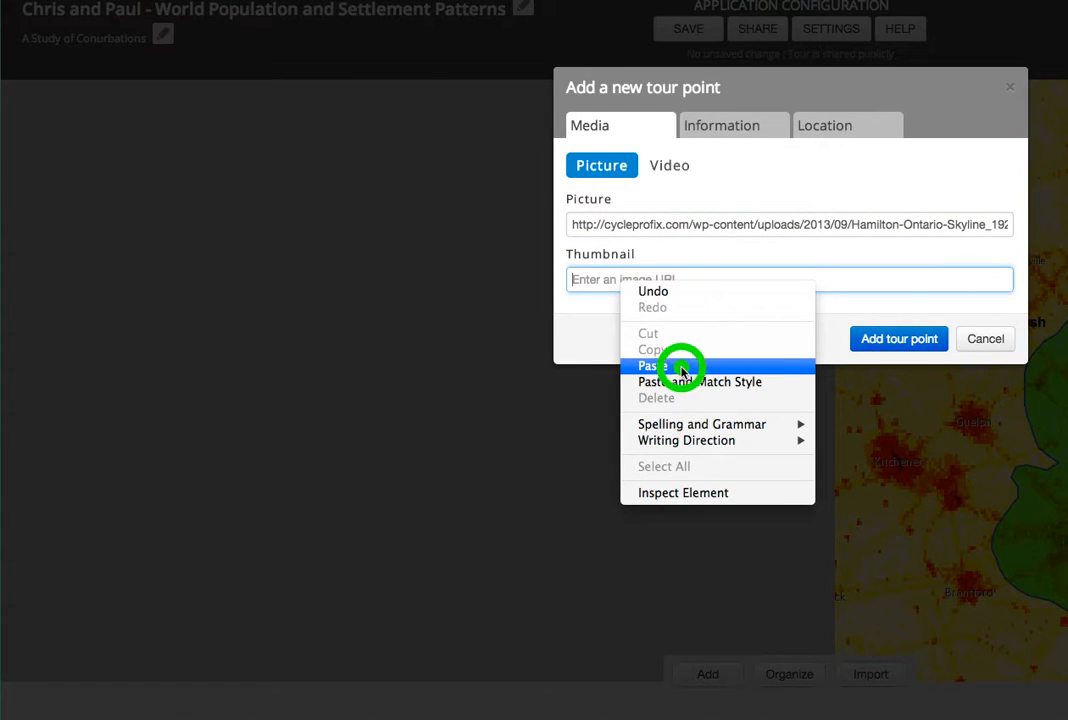
Name the new tour point "Hamilton" and begin its caption with "Population:".
{"action": "left_click", "coordinate": [737, 123]}
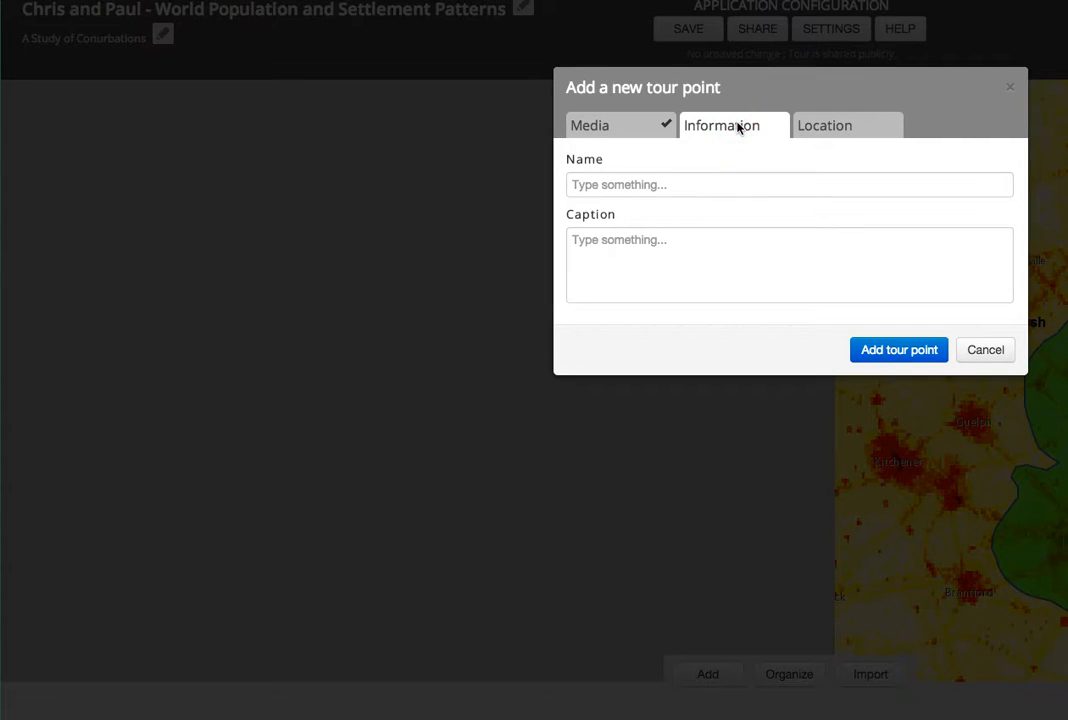
{"action": "left_click", "coordinate": [677, 184]}
{"action": "type", "text": "Hamilton"}
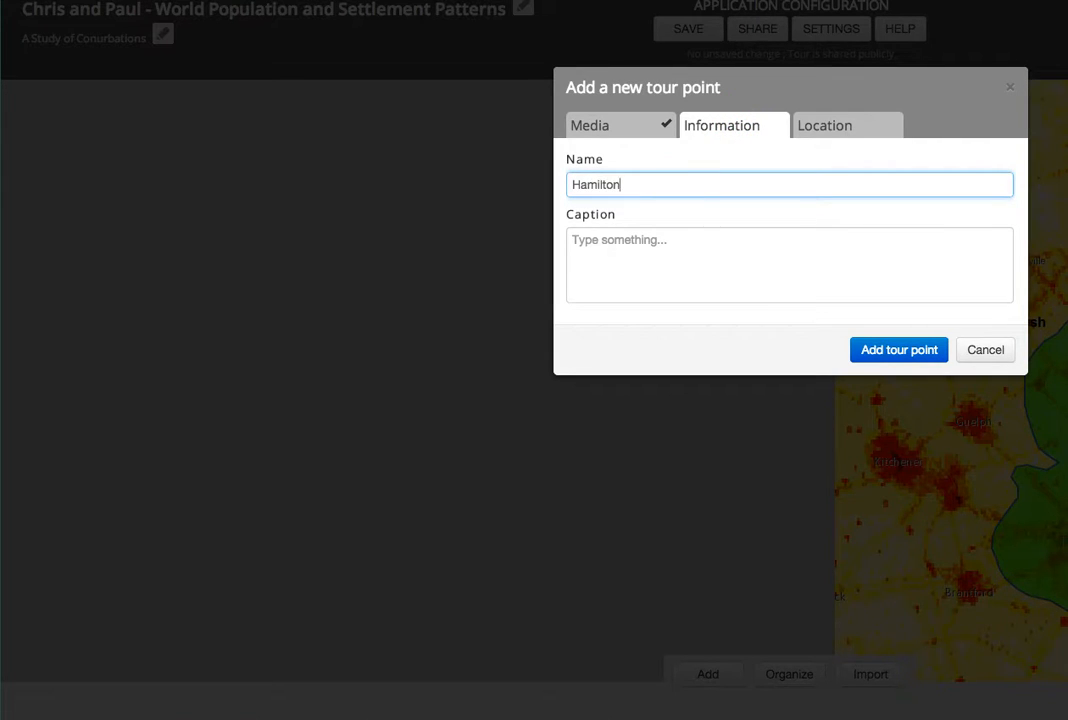
{"action": "left_click", "coordinate": [675, 247]}
{"action": "type", "text": "Population:"}
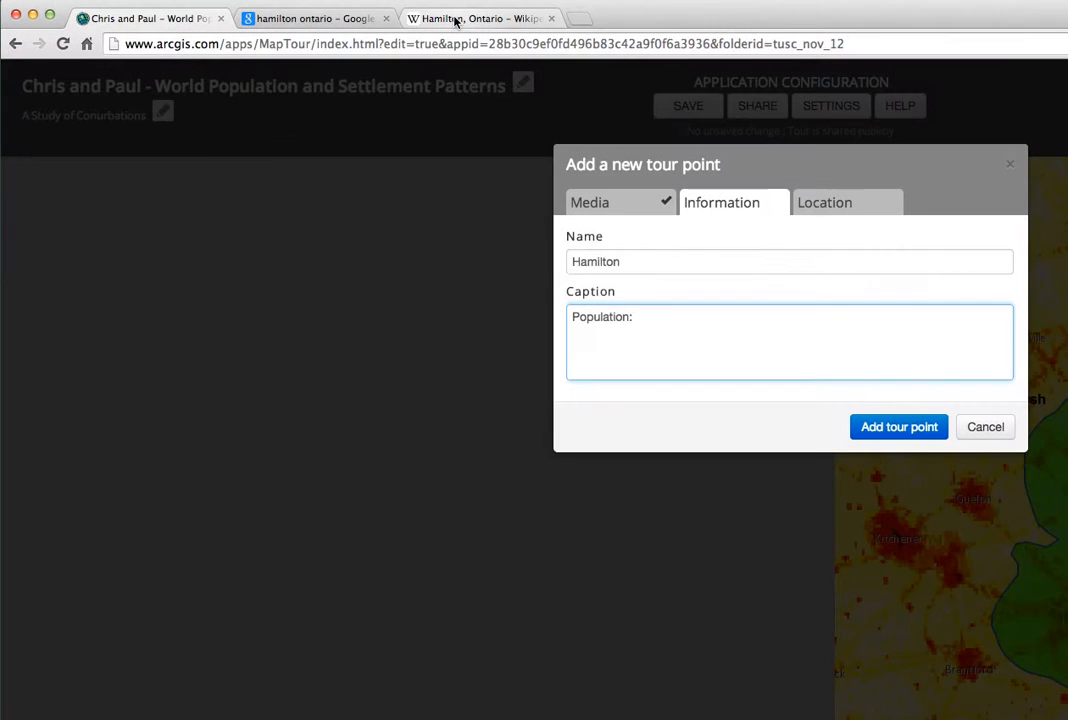
Copy the 2011 city population figure, 519,949, from the infobox of Hamilton's Wikipedia article.
{"action": "left_click", "coordinate": [455, 18]}
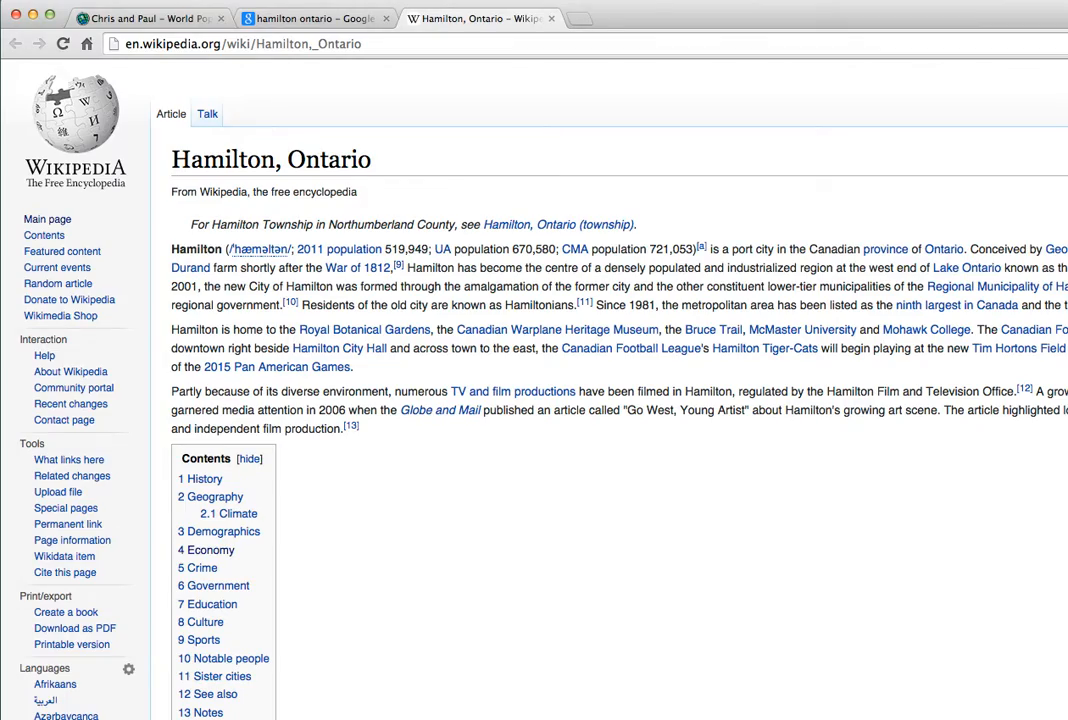
{"action": "scroll", "coordinate": [718, 366], "scroll_direction": "down", "scroll_amount": 15}
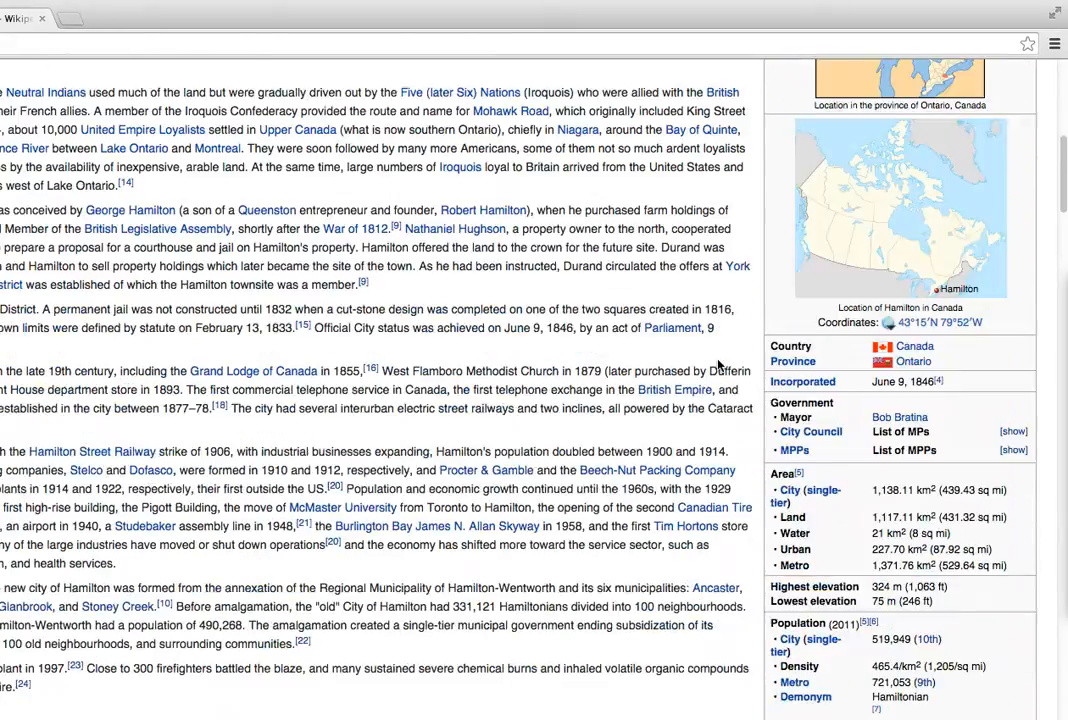
{"action": "scroll", "coordinate": [718, 366], "scroll_direction": "down", "scroll_amount": 2}
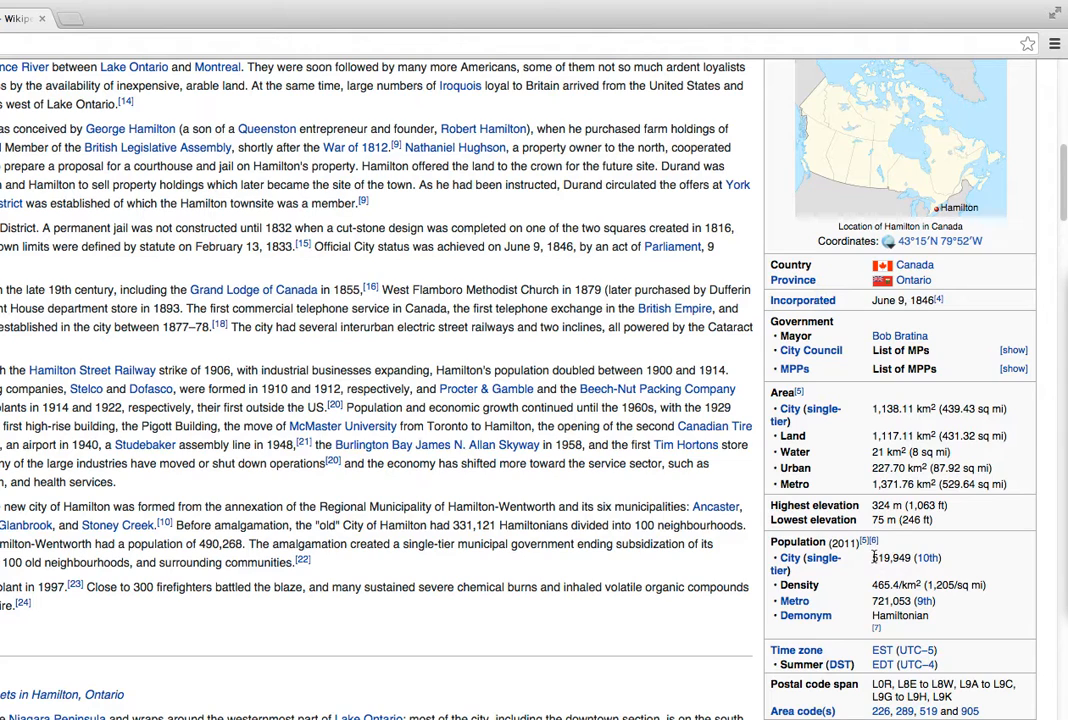
{"action": "left_click_drag", "start_coordinate": [873, 557], "coordinate": [908, 560]}
{"action": "right_click", "coordinate": [896, 560]}
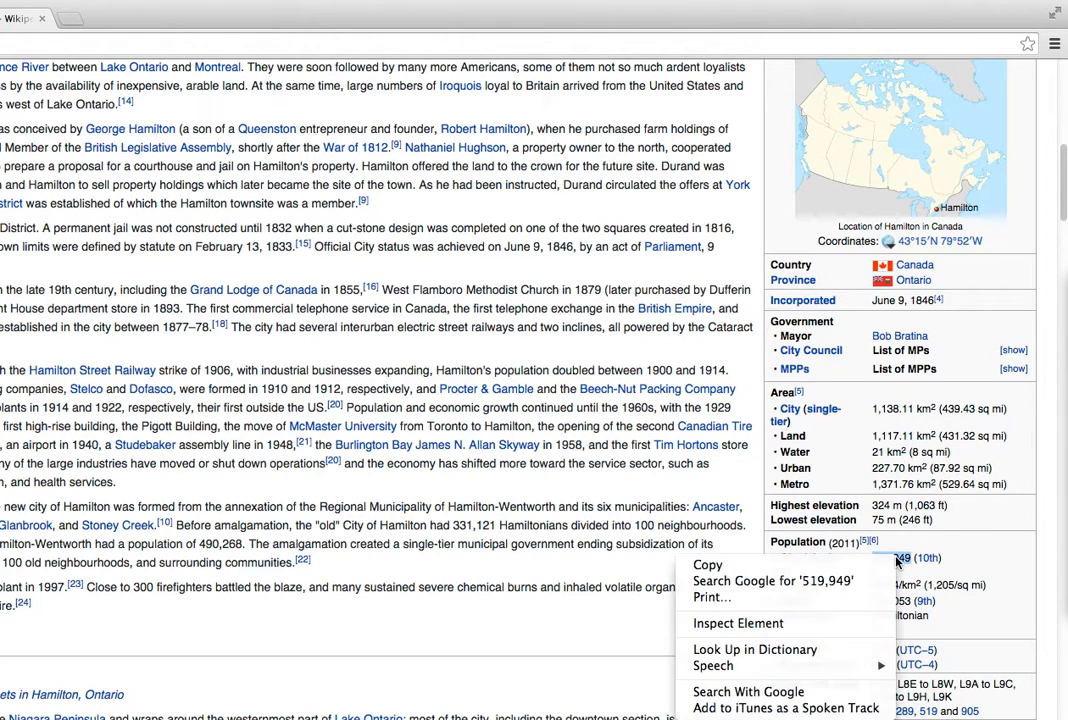
{"action": "left_click", "coordinate": [718, 566]}
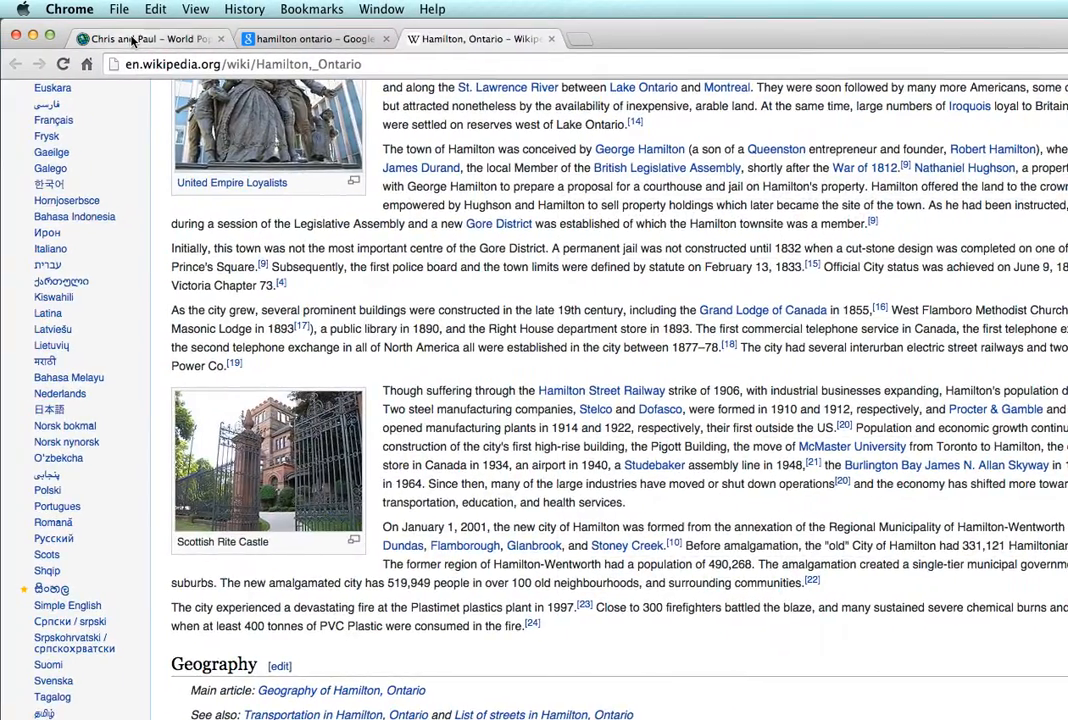
Paste the population figure into the Hamilton tour point's caption so it reads "Population: 519,949".
{"action": "left_click", "coordinate": [110, 36]}
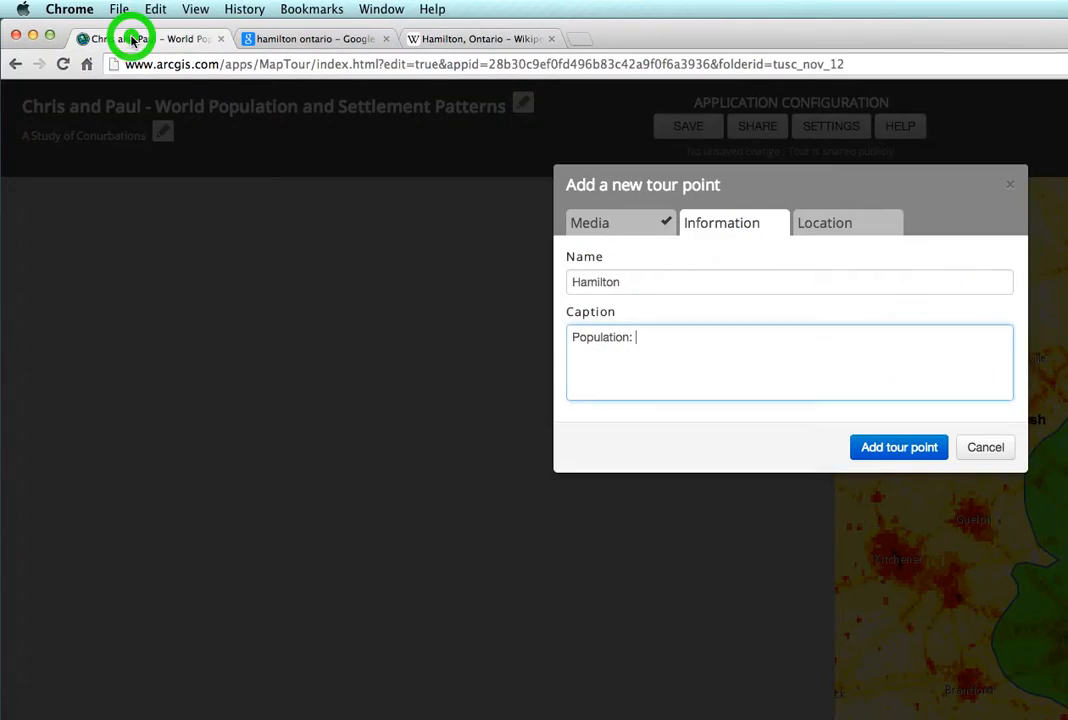
{"action": "right_click", "coordinate": [651, 339]}
{"action": "left_click", "coordinate": [709, 423]}
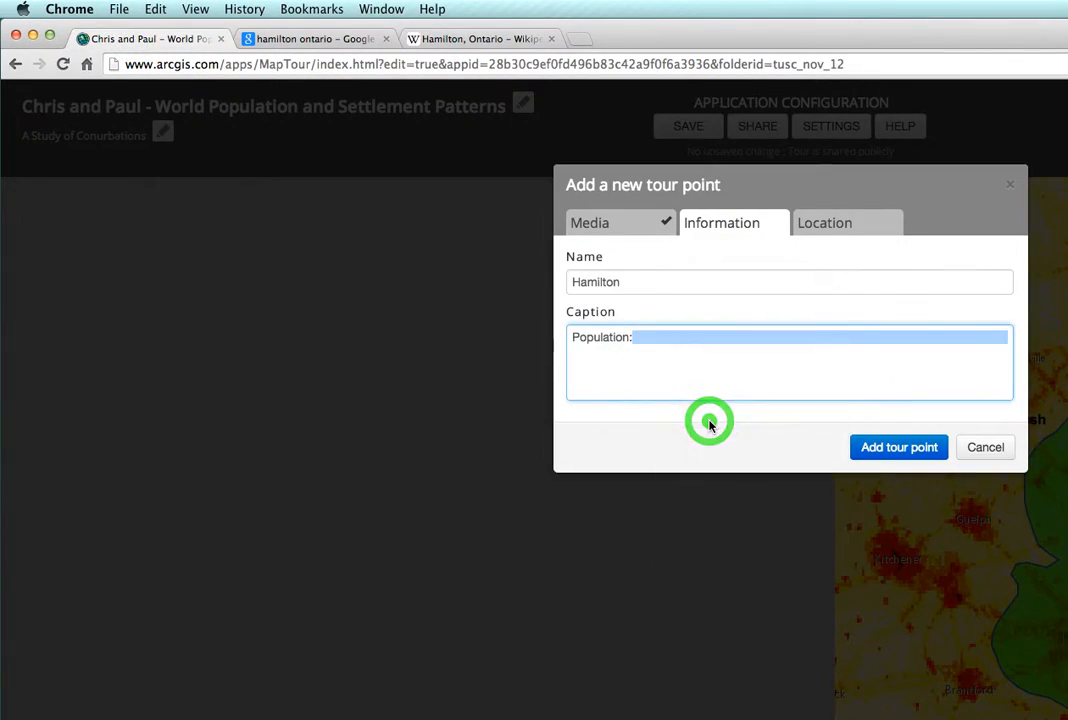
{"action": "left_click", "coordinate": [627, 370]}
{"action": "left_click", "coordinate": [629, 336]}
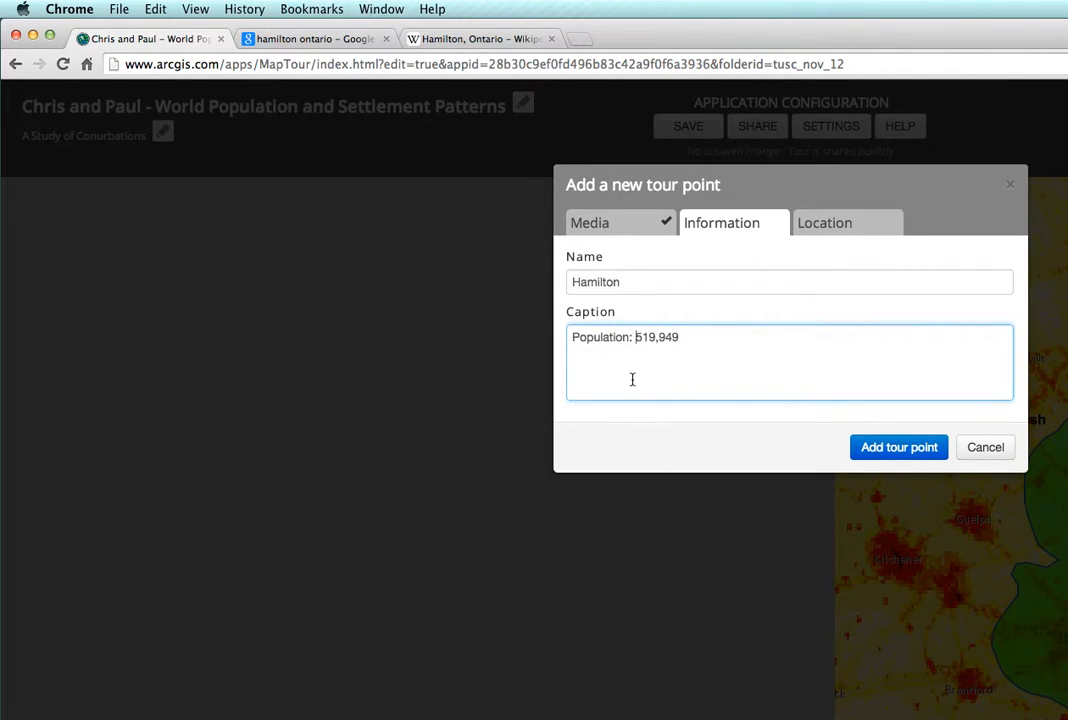
Add the Hamilton tour point with its default location and move its marker from Toronto onto Hamilton on the map.
{"action": "left_click", "coordinate": [826, 224]}
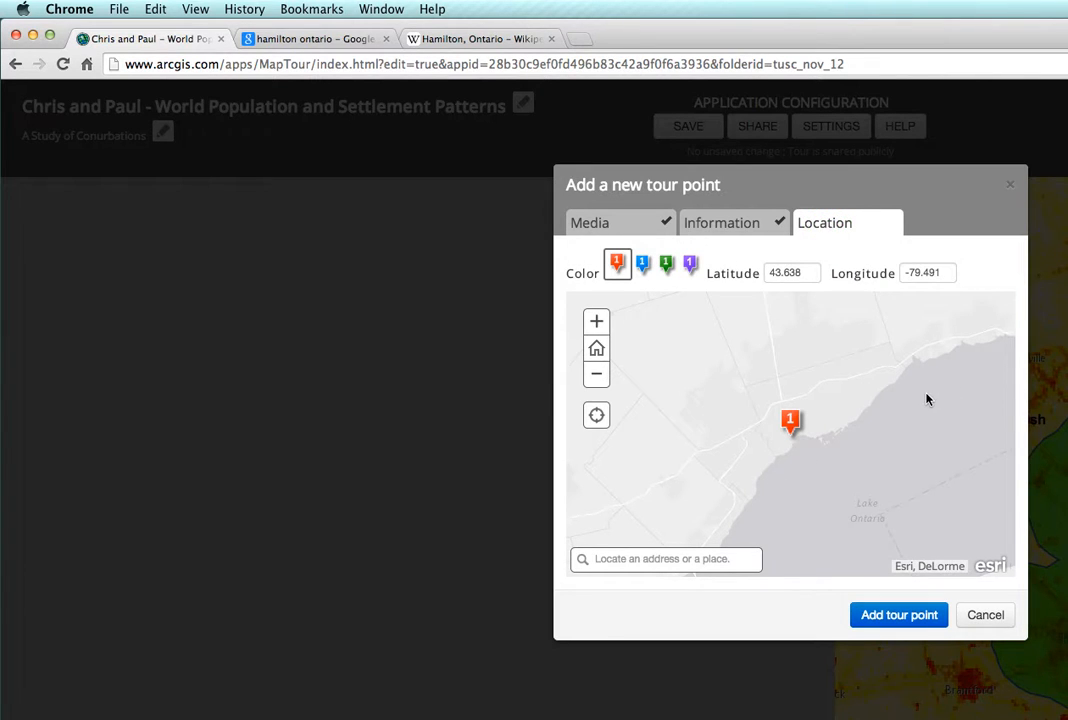
{"action": "left_click", "coordinate": [875, 617]}
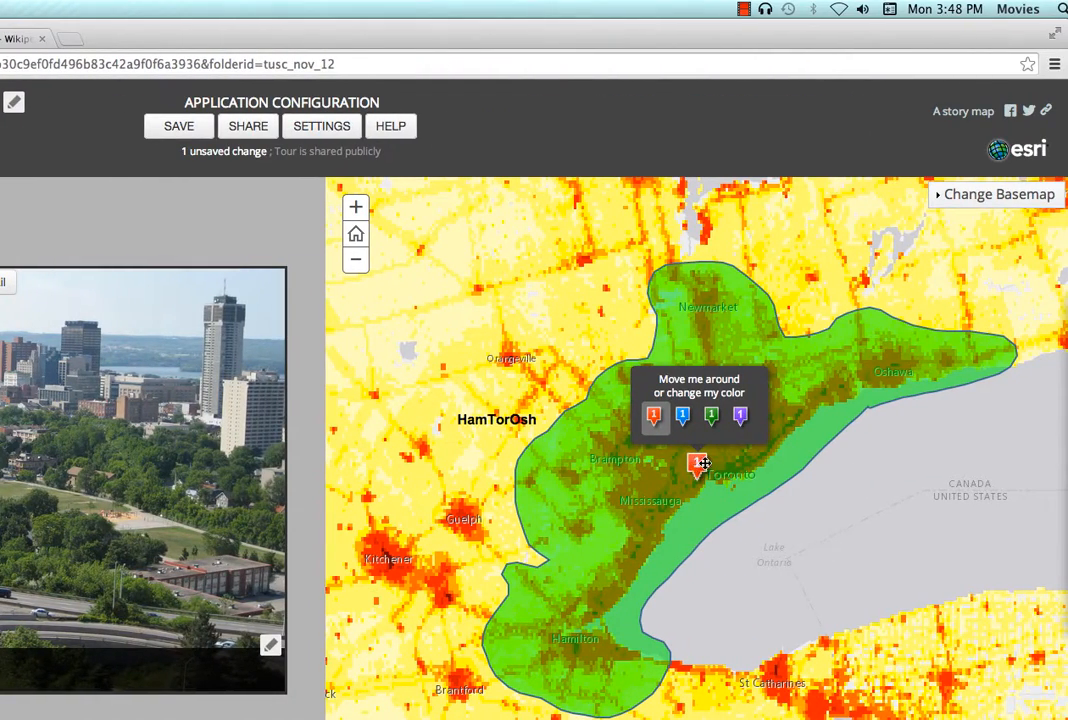
{"action": "mouse_move", "coordinate": [696, 466]}
{"action": "left_mouse_down"}
{"action": "mouse_move", "coordinate": [625, 527]}
{"action": "mouse_move", "coordinate": [580, 640]}
{"action": "left_mouse_up"}
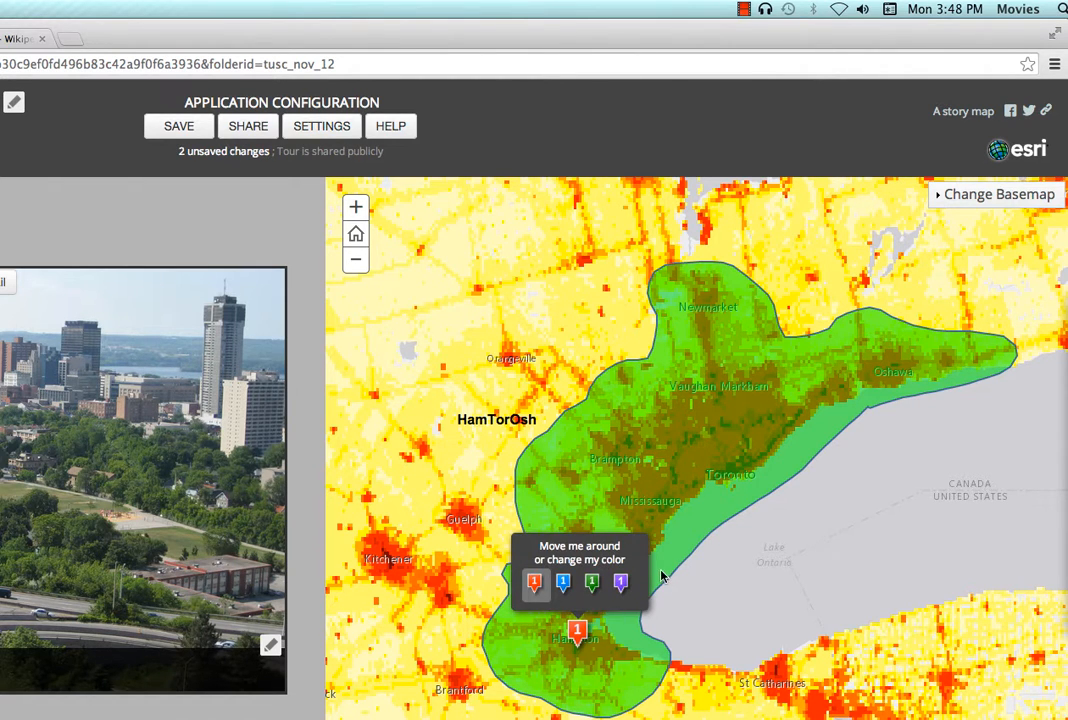
Try the blue and green colours on the Hamilton marker and set it to purple.
{"action": "left_click", "coordinate": [563, 586]}
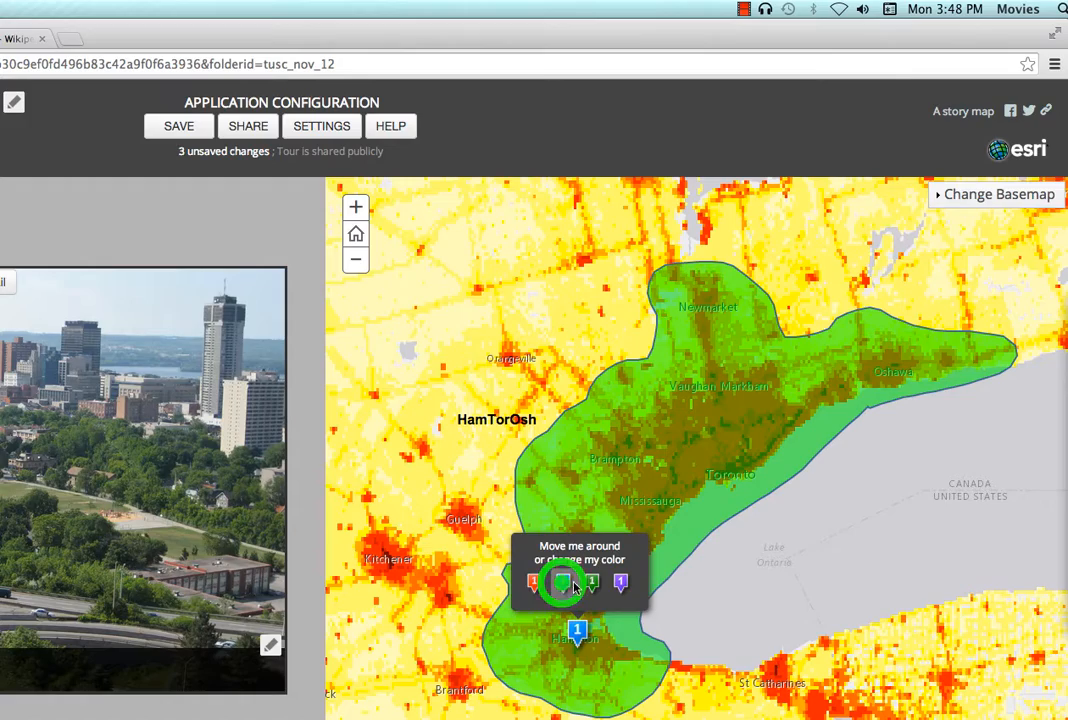
{"action": "left_click", "coordinate": [591, 581]}
{"action": "left_click", "coordinate": [621, 581]}
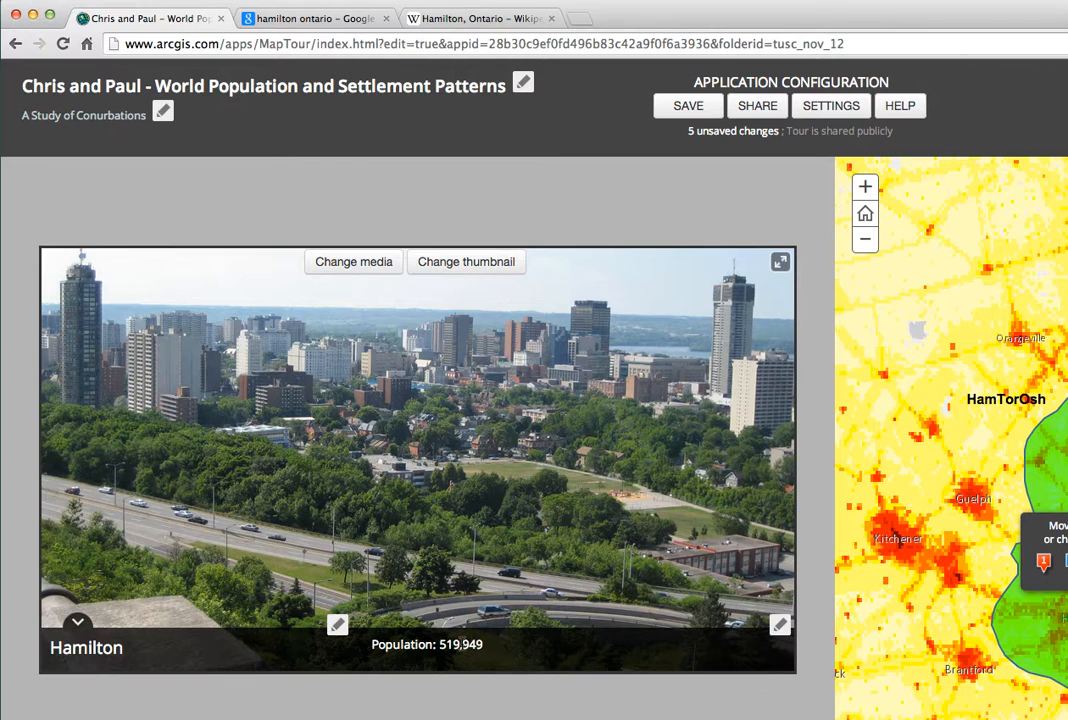
Open the Hamilton point's caption for editing below its photo and close it without changing the text.
{"action": "left_click", "coordinate": [782, 626]}
{"action": "left_click", "coordinate": [520, 627]}
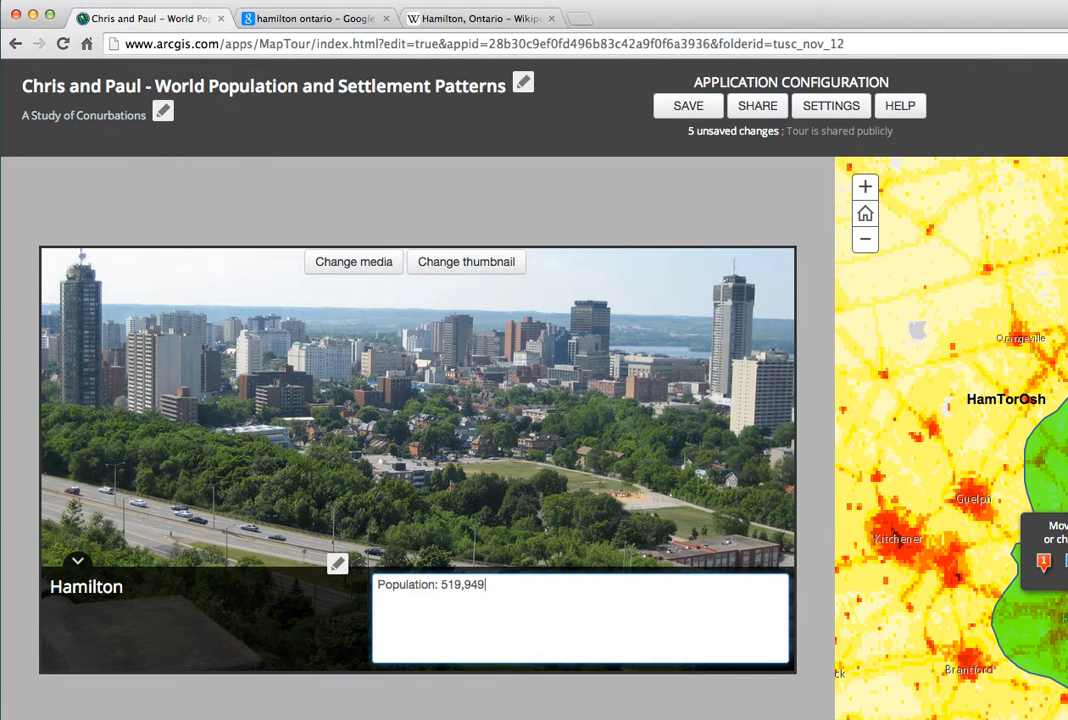
{"action": "left_click", "coordinate": [393, 426]}
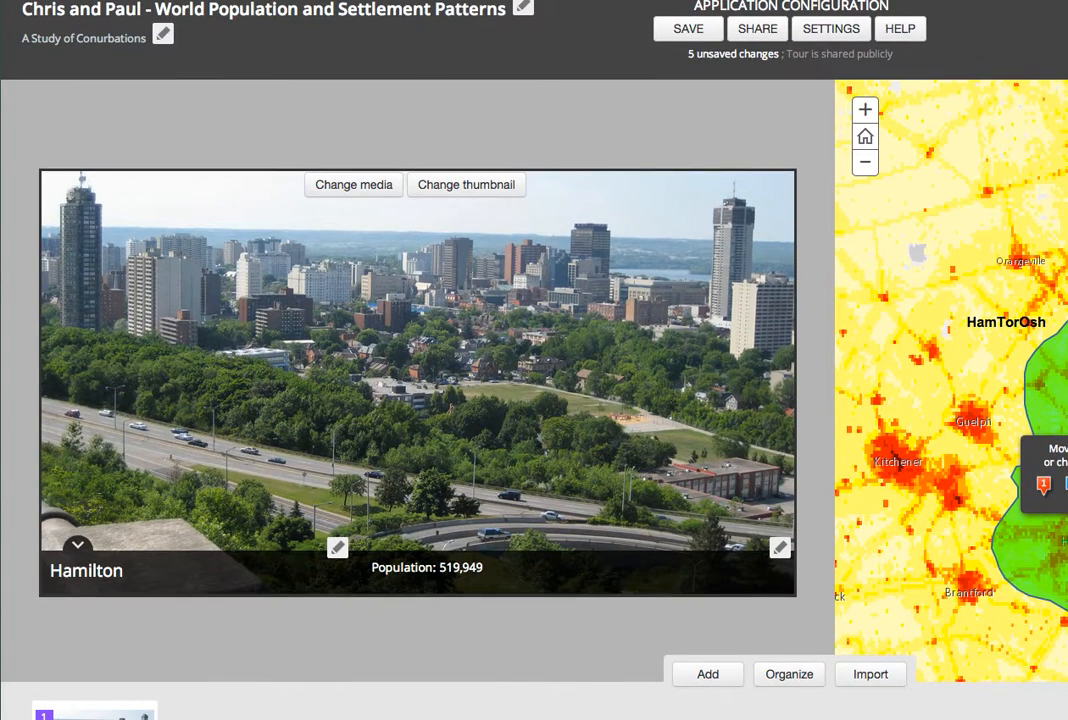
Start another new tour point and search Google Images for "toronto ontario".
{"action": "left_click", "coordinate": [708, 677]}
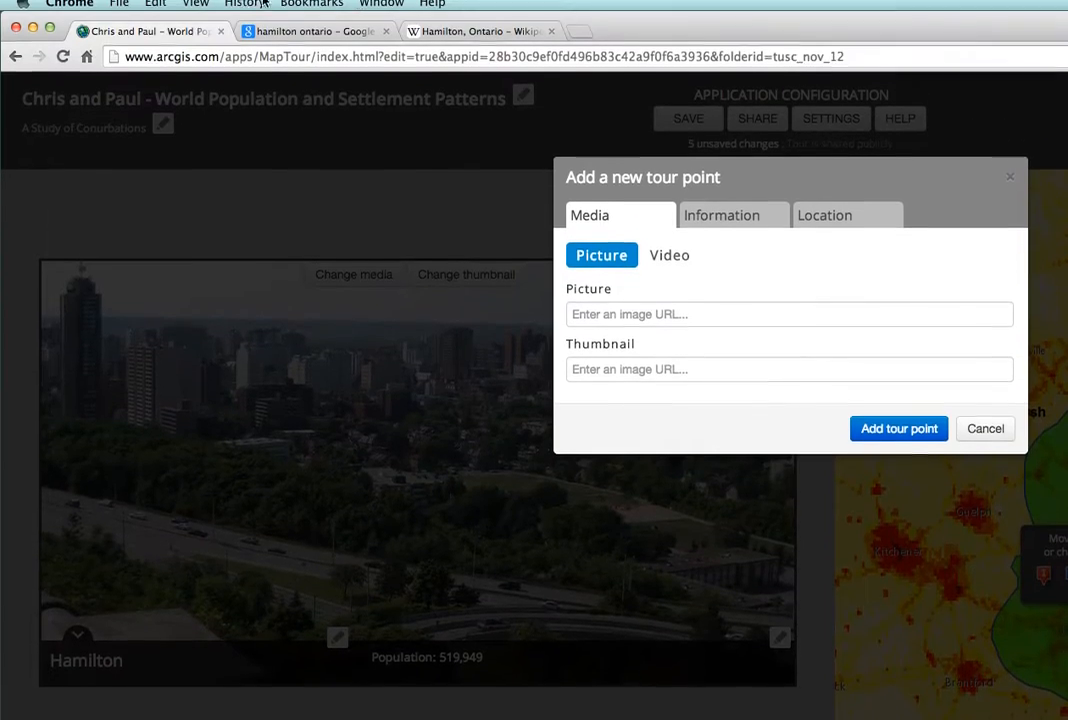
{"action": "left_click", "coordinate": [293, 37]}
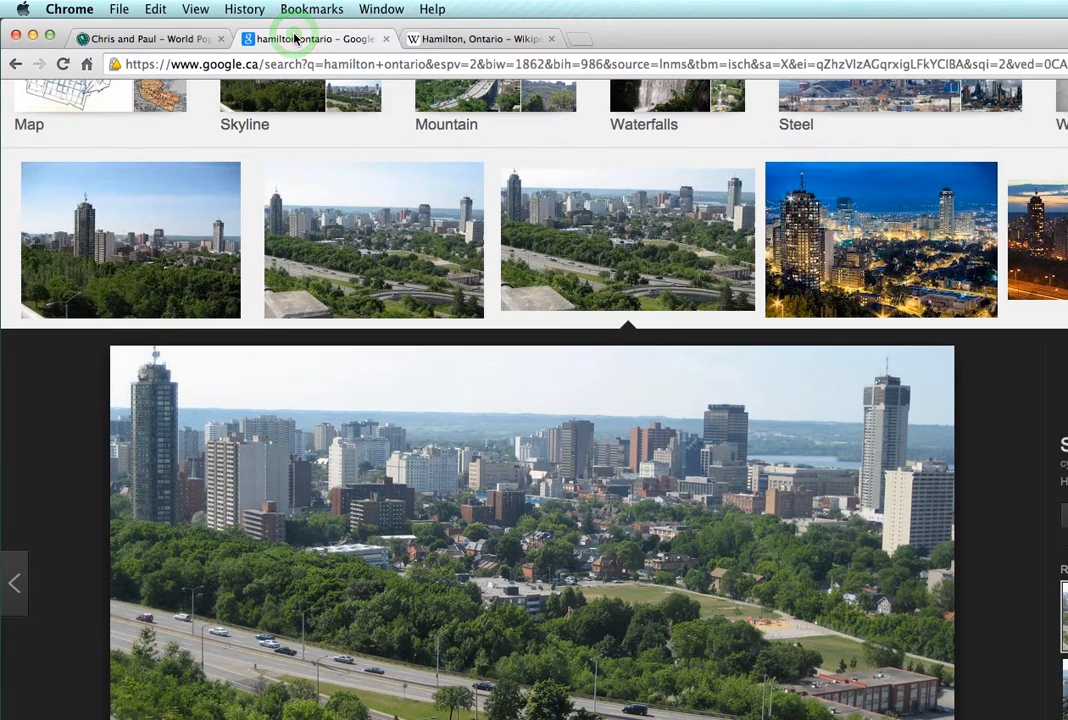
{"action": "scroll", "coordinate": [212, 180], "scroll_direction": "up", "scroll_amount": 3}
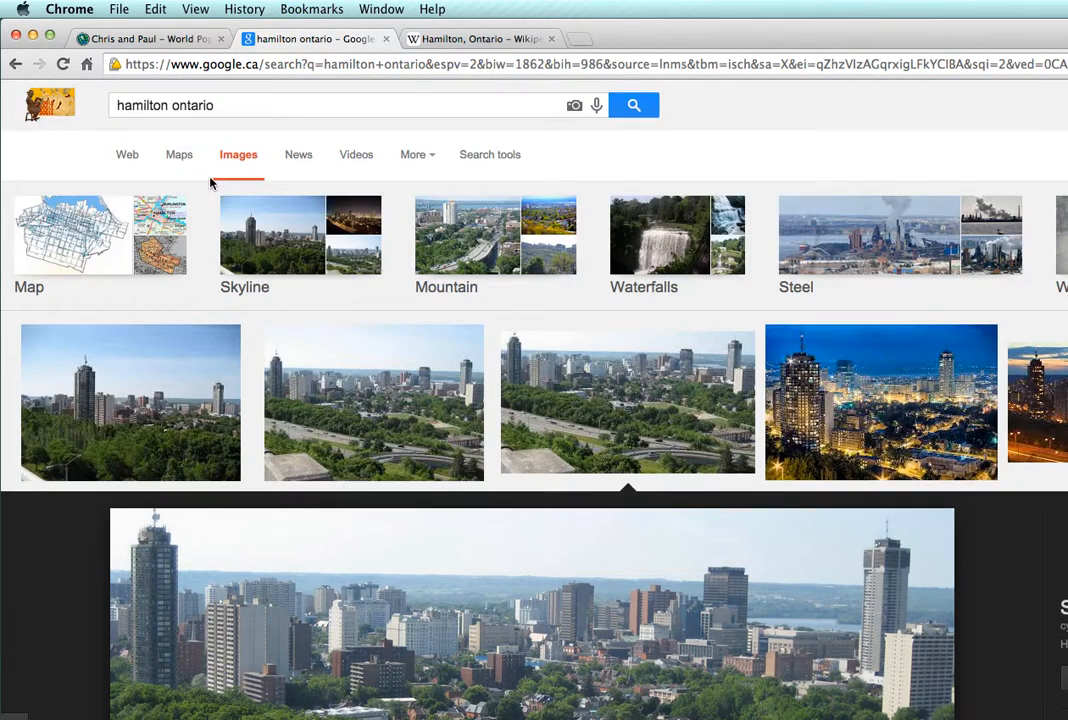
{"action": "double_click", "coordinate": [167, 105]}
{"action": "type", "text": "t"}
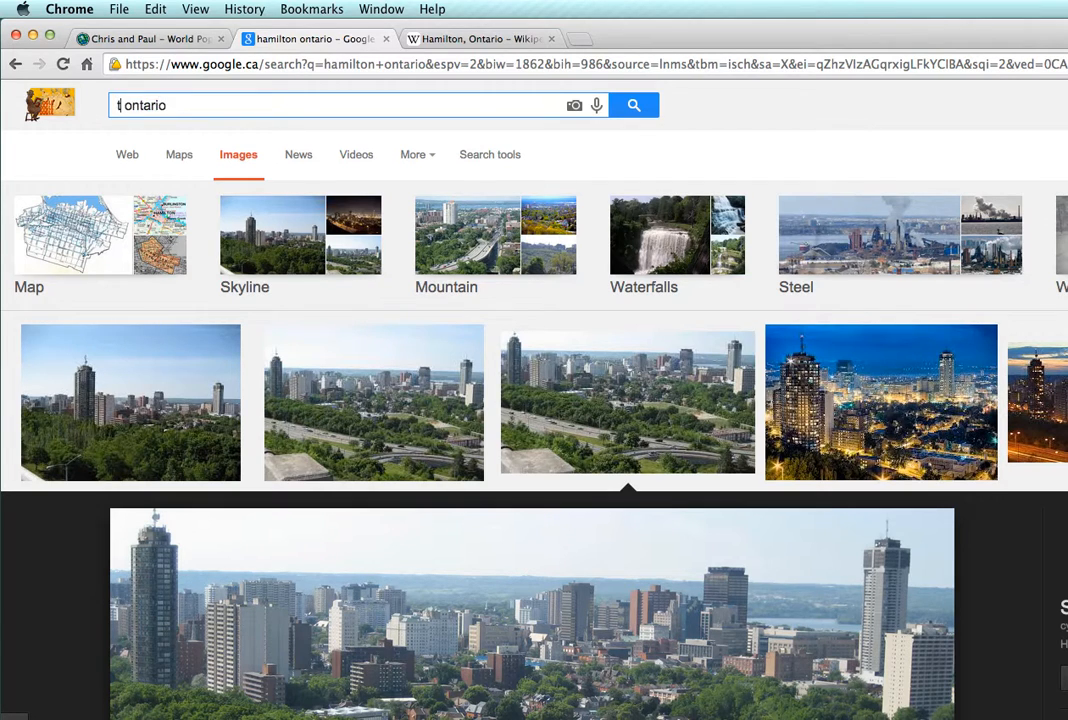
{"action": "type", "text": "oronto"}
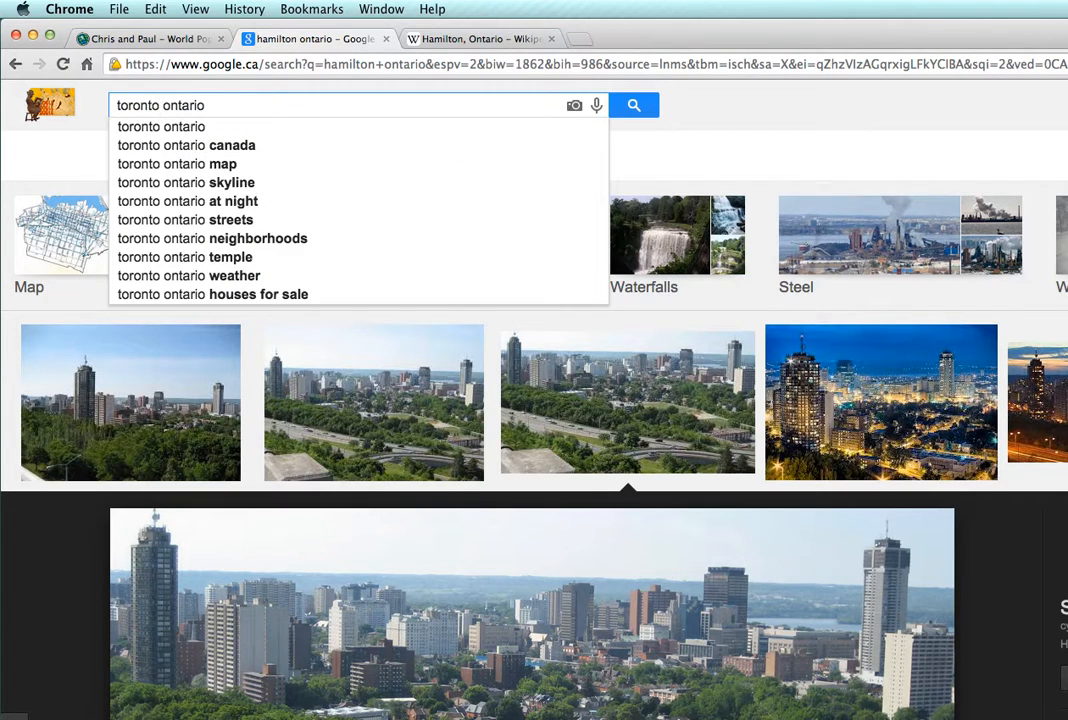
{"action": "key", "text": "Return"}
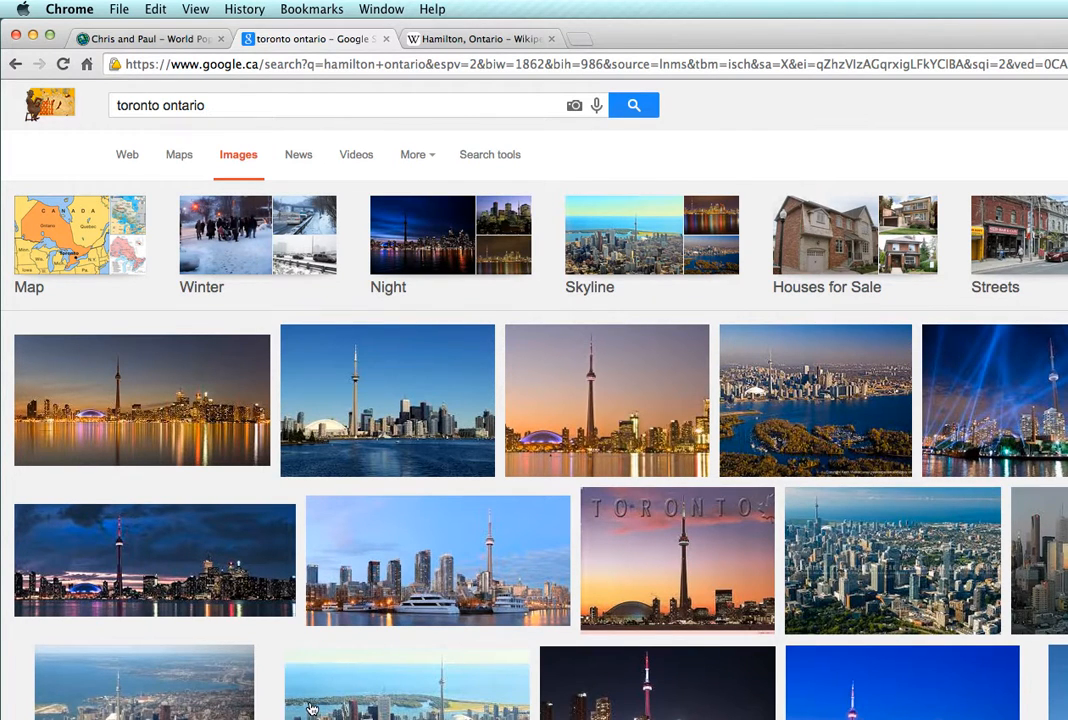
{"action": "scroll", "coordinate": [311, 708], "scroll_direction": "down", "scroll_amount": 5}
{"action": "left_click", "coordinate": [930, 632]}
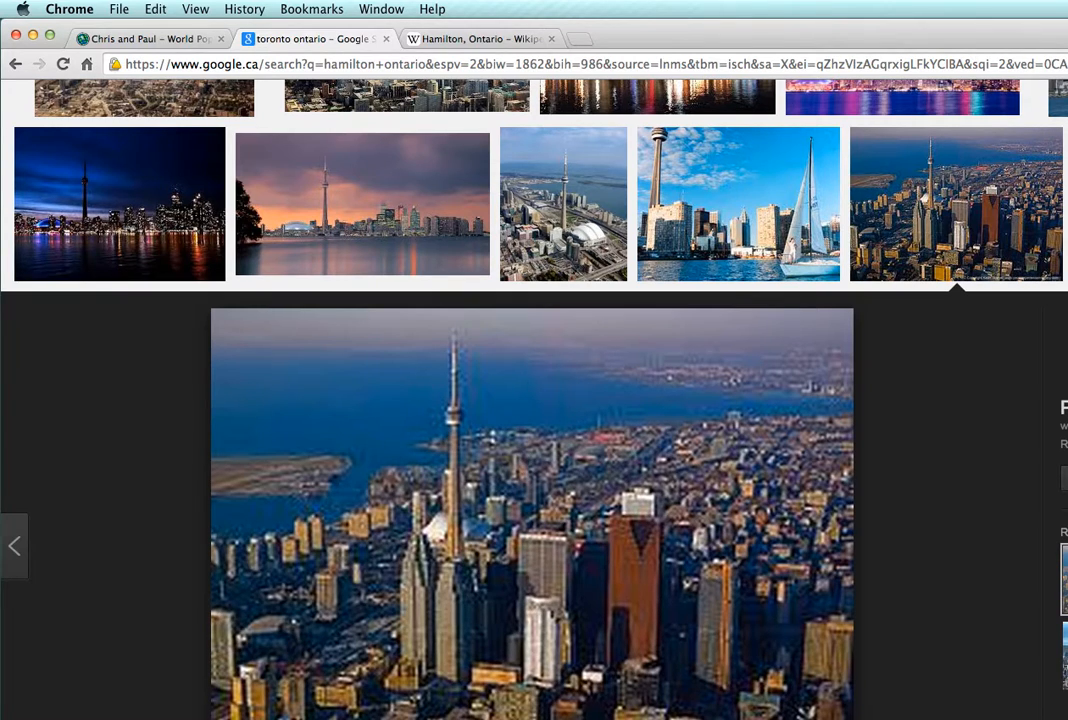
{"action": "key", "text": "Escape"}
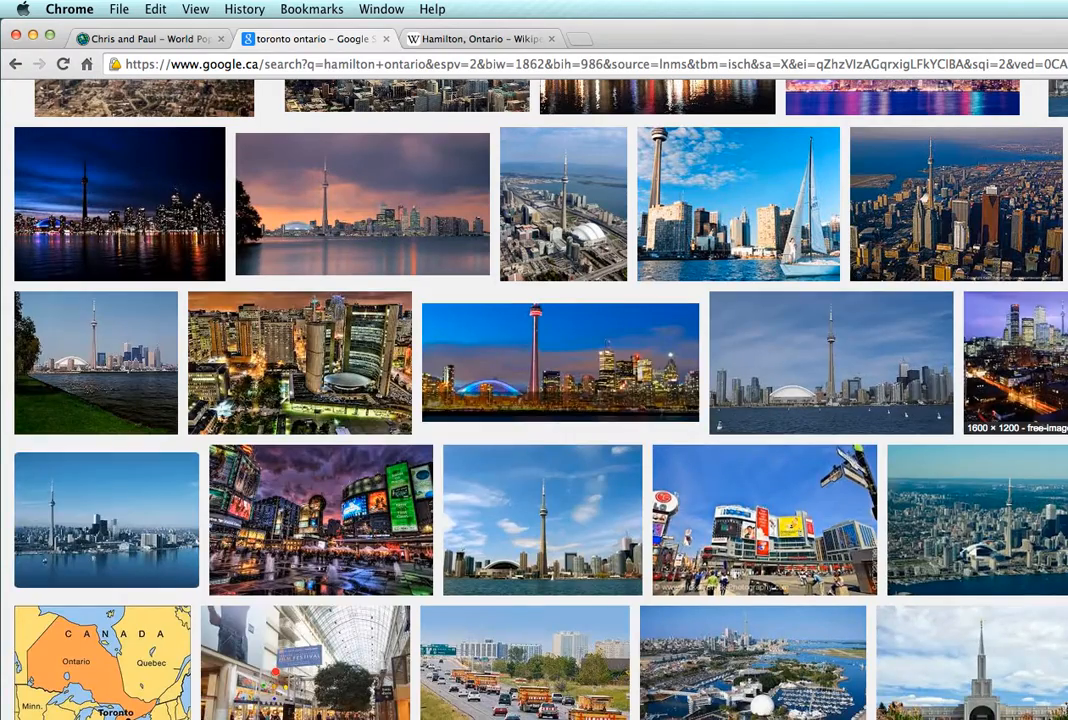
Find the Toronto waterfront skyline photo with the ferry in the image results and copy its image URL.
{"action": "scroll", "coordinate": [484, 500], "scroll_direction": "down", "scroll_amount": 5}
{"action": "left_click", "coordinate": [484, 603]}
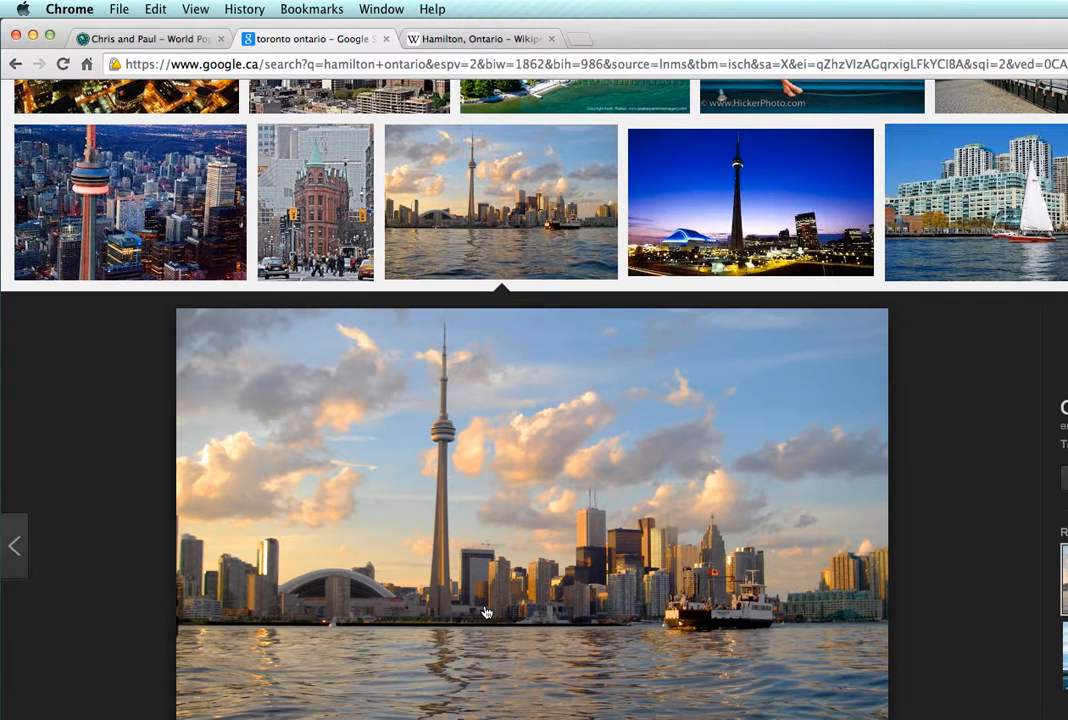
{"action": "right_click", "coordinate": [439, 519]}
{"action": "left_click", "coordinate": [504, 627]}
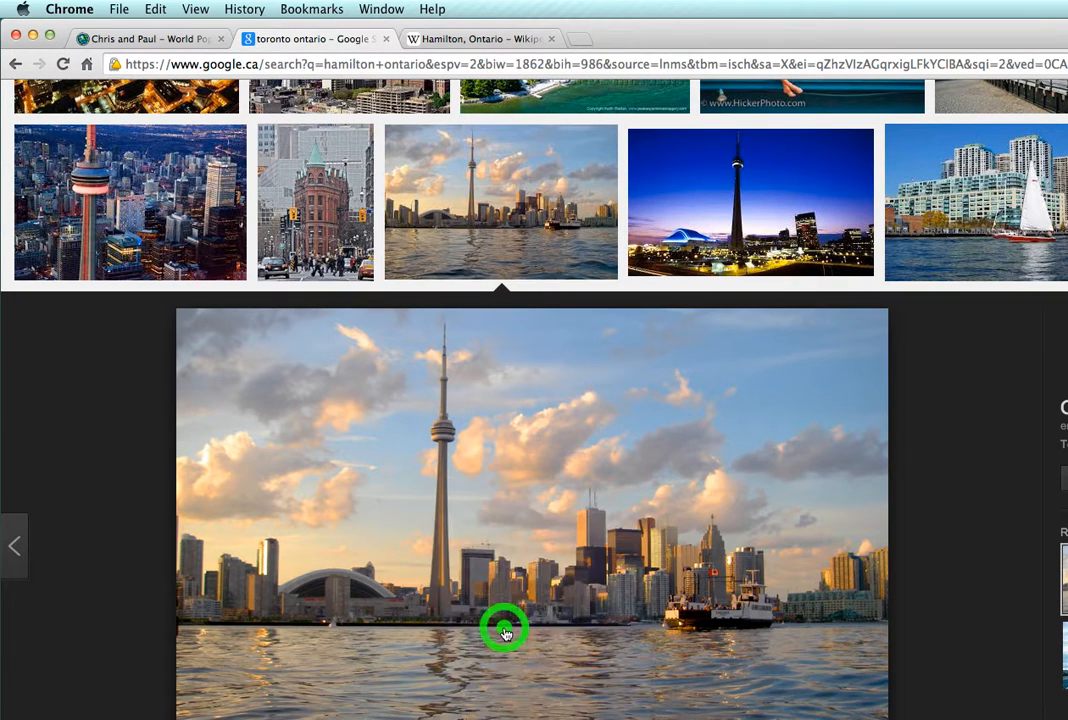
Return to the map tour and paste the copied image URL as both picture and thumbnail of the new tour point.
{"action": "left_click", "coordinate": [136, 40]}
{"action": "right_click", "coordinate": [722, 322]}
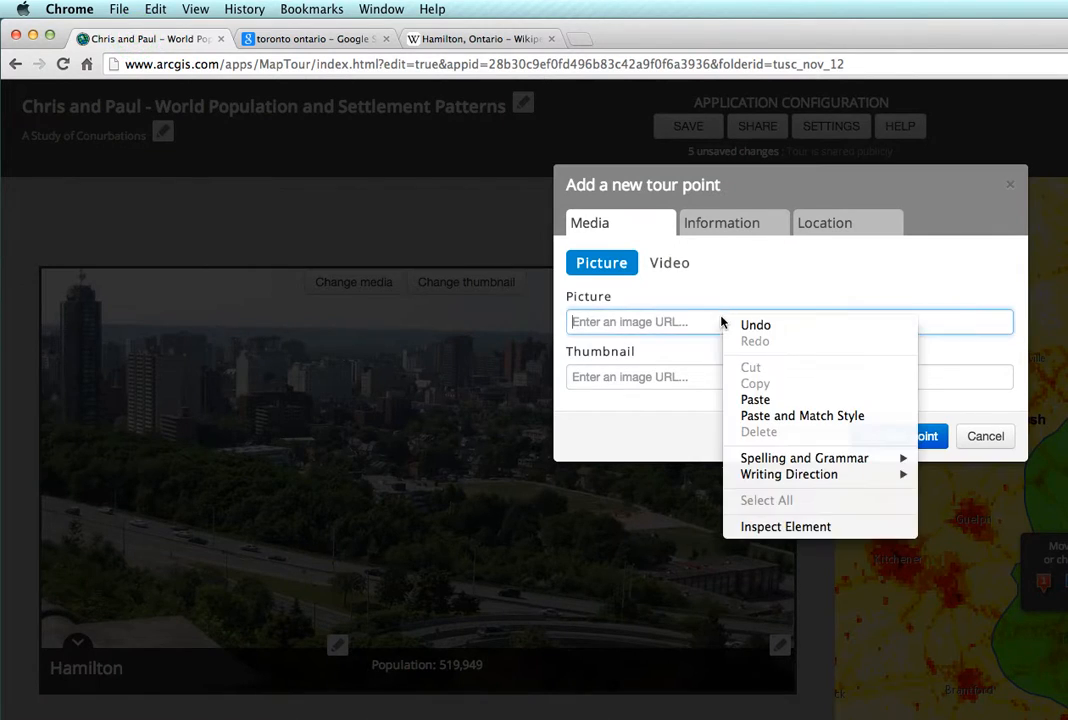
{"action": "left_click", "coordinate": [755, 399]}
{"action": "right_click", "coordinate": [686, 377]}
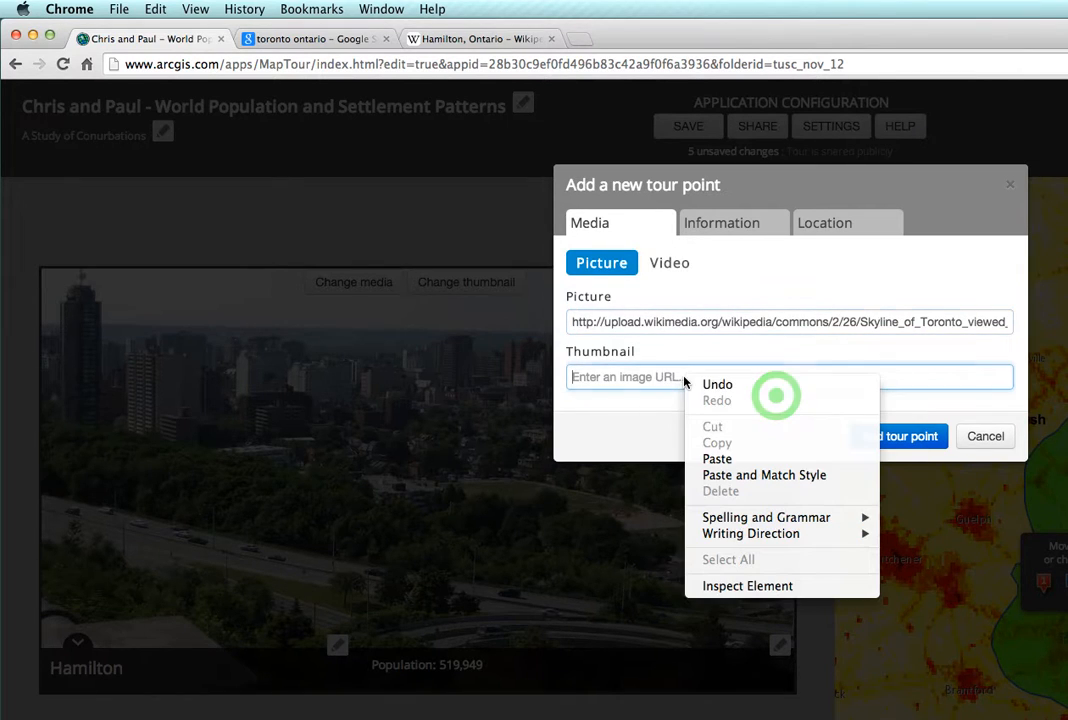
{"action": "left_click", "coordinate": [740, 458]}
Name the new tour point Toronto and start its caption with "Population:".
{"action": "left_click", "coordinate": [720, 222]}
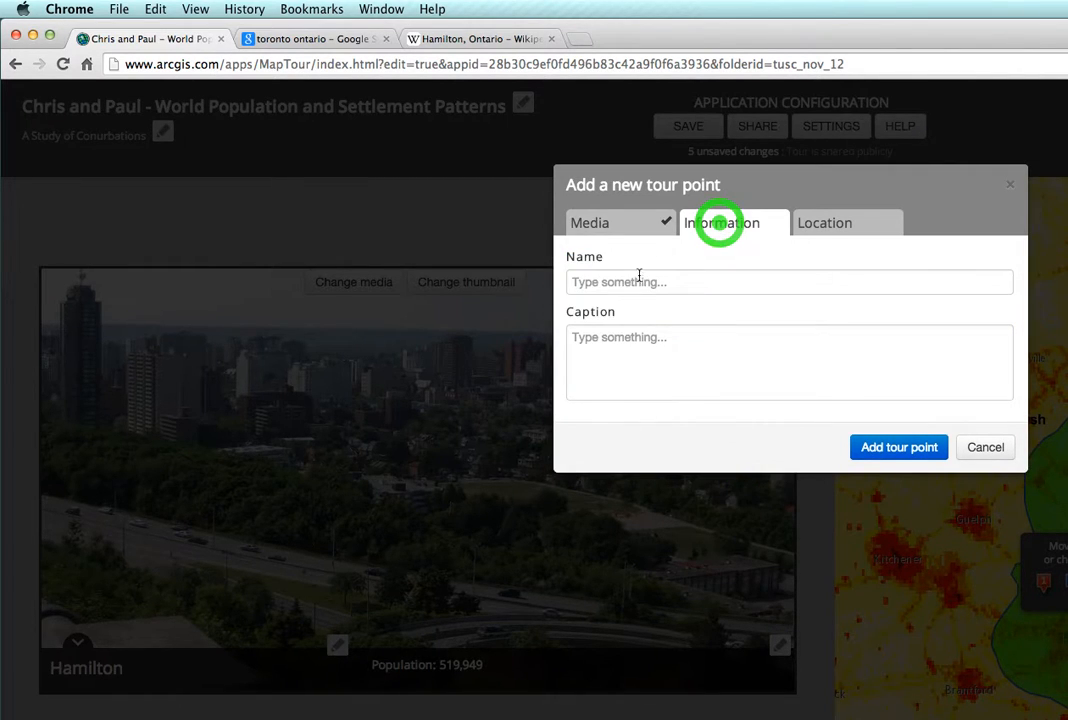
{"action": "left_click", "coordinate": [628, 281]}
{"action": "type", "text": "To"}
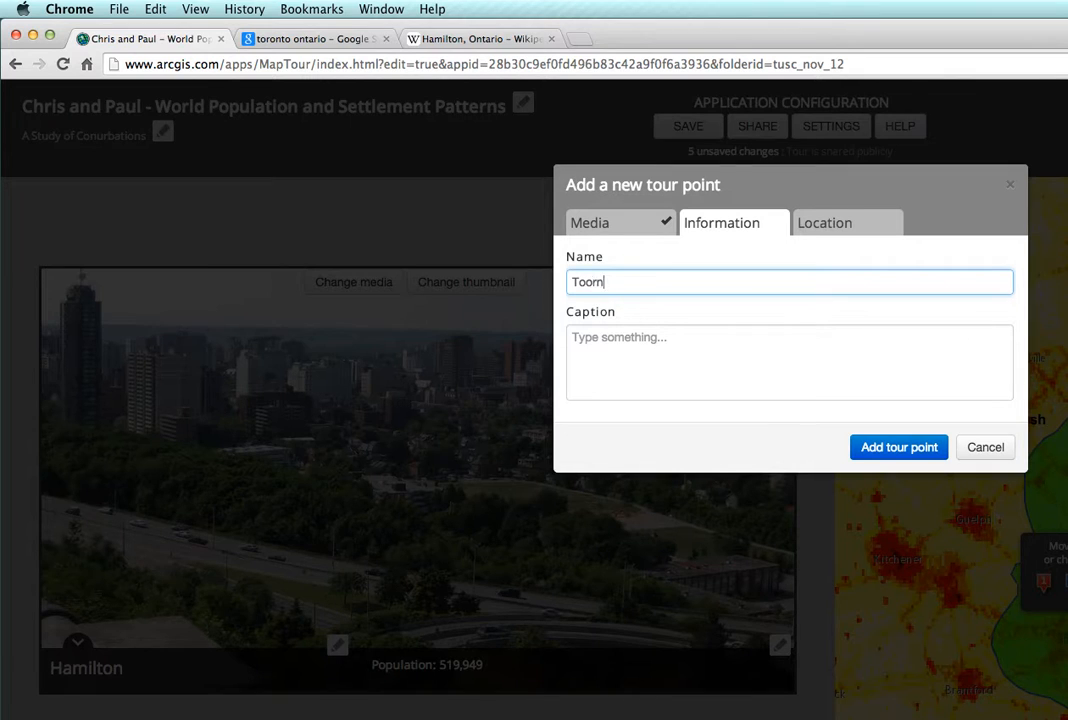
{"action": "type", "text": "ronto"}
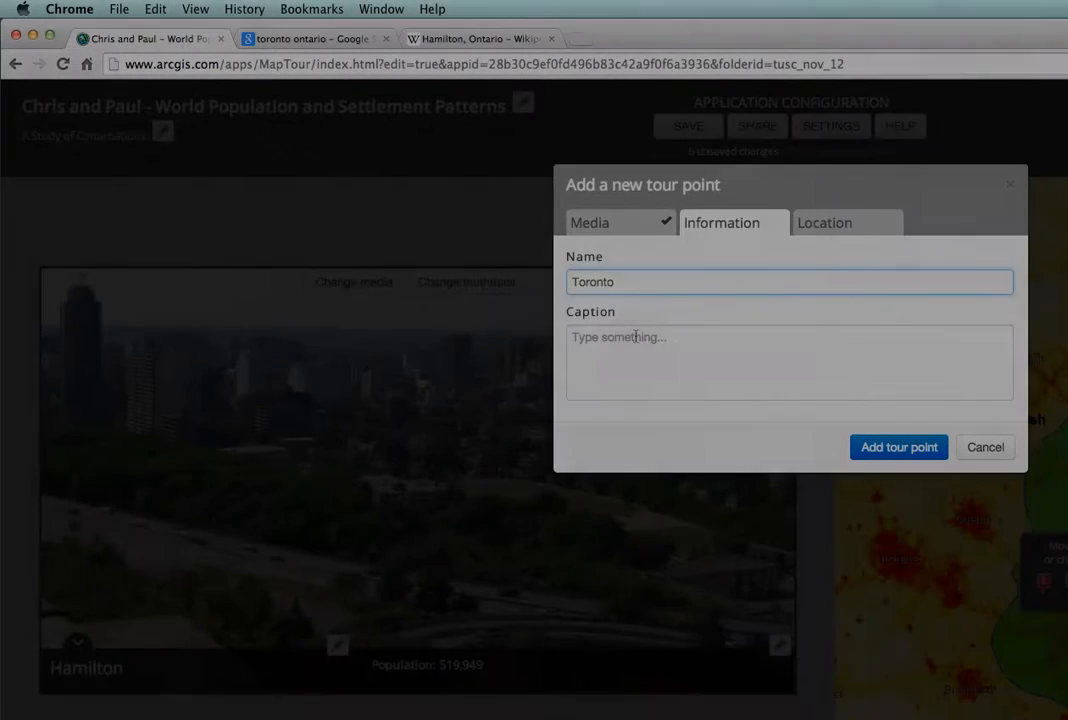
{"action": "left_click", "coordinate": [636, 337]}
{"action": "type", "text": "Population:"}
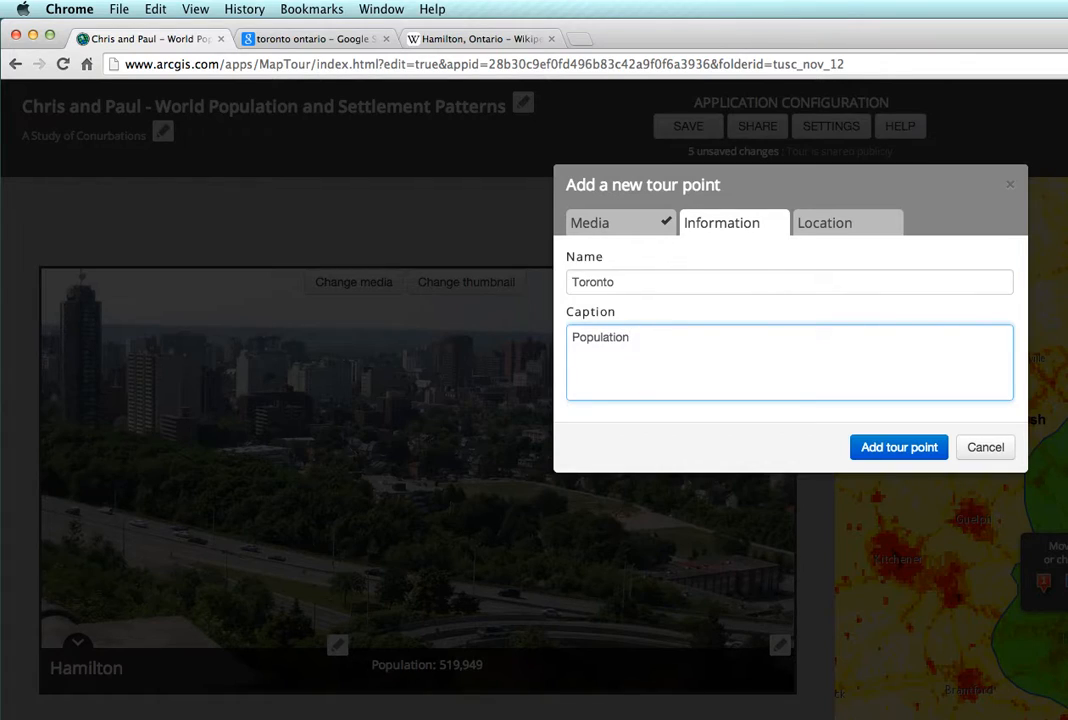
Look up "toronto" on Wikipedia and copy the city (single-tier) population figure from the article's infobox.
{"action": "left_click", "coordinate": [476, 39]}
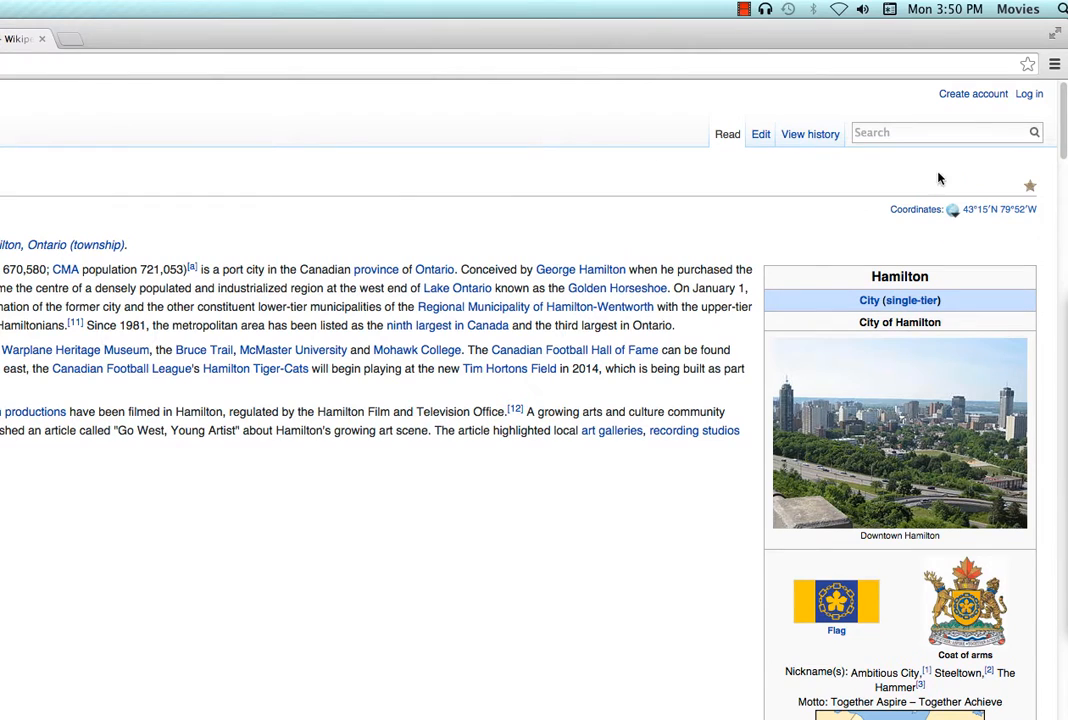
{"action": "left_click", "coordinate": [895, 132]}
{"action": "type", "text": "toronto"}
{"action": "key", "text": "Return"}
{"action": "scroll", "coordinate": [734, 540], "scroll_direction": "down", "scroll_amount": 15}
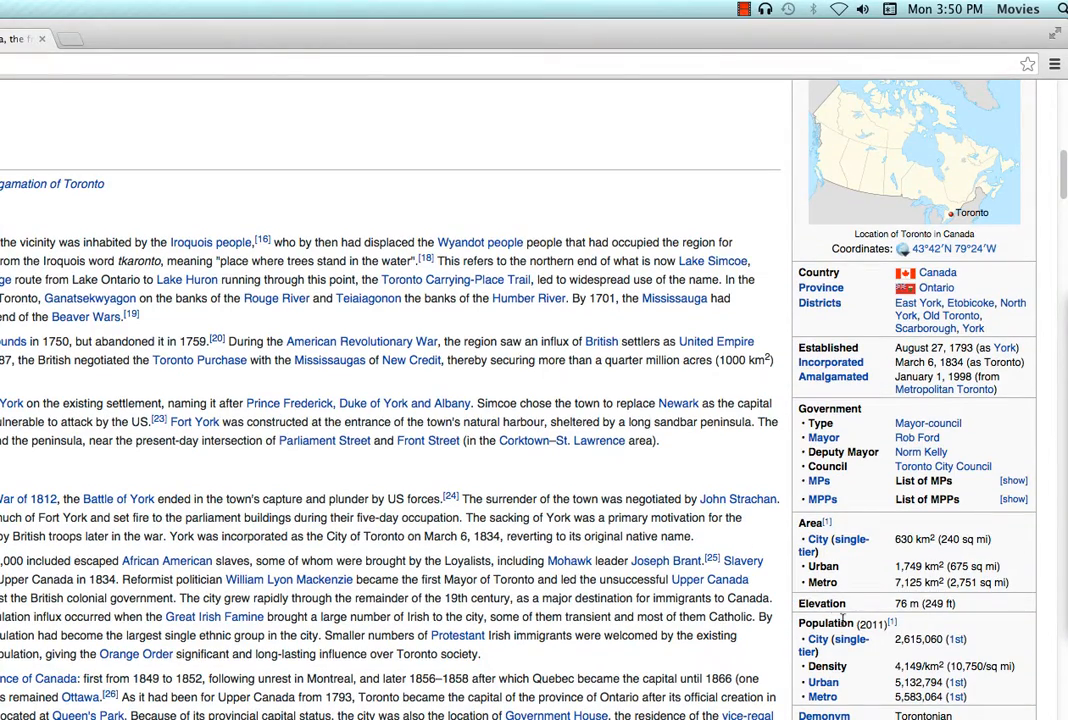
{"action": "double_click", "coordinate": [905, 639]}
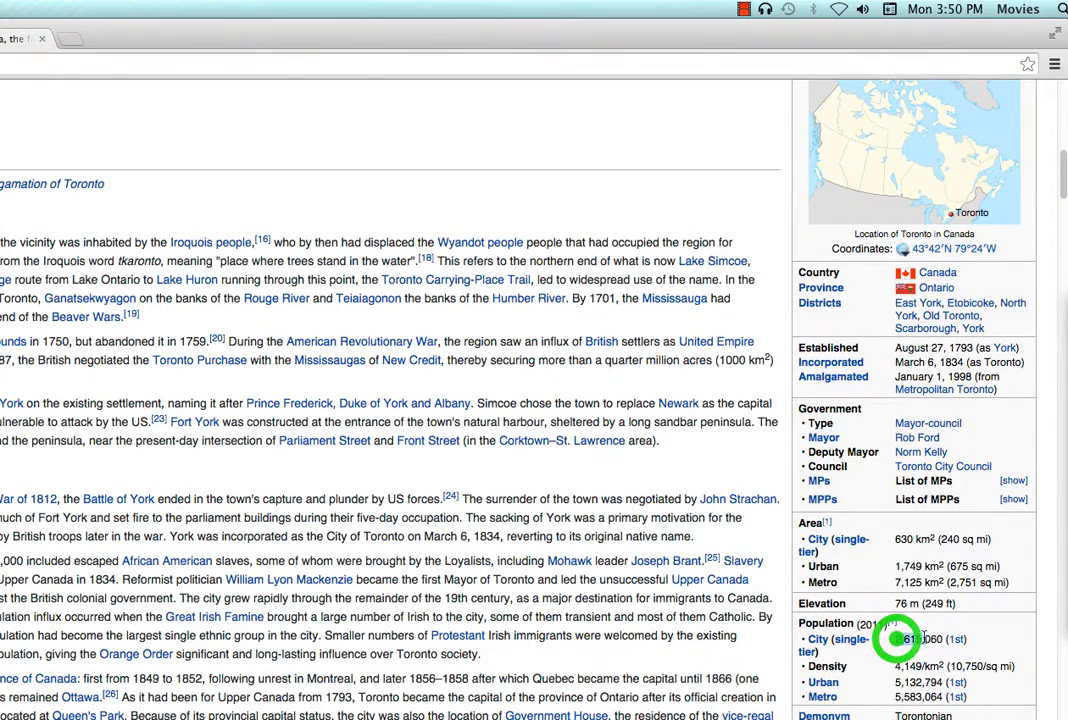
{"action": "right_click", "coordinate": [924, 641]}
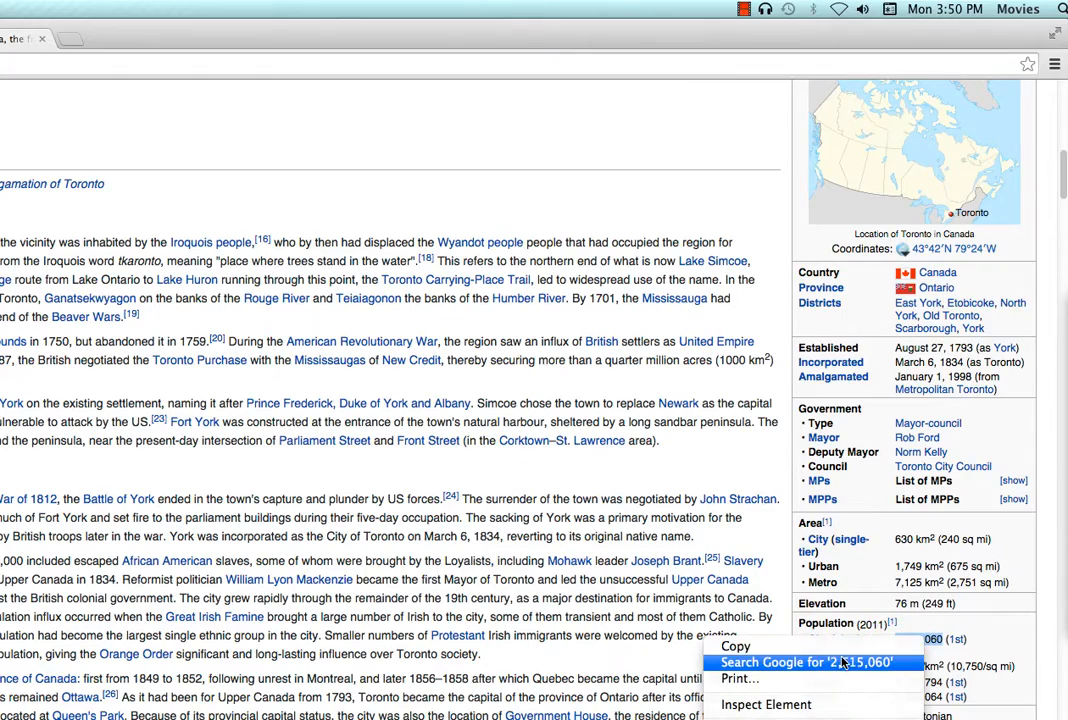
{"action": "left_click", "coordinate": [790, 647]}
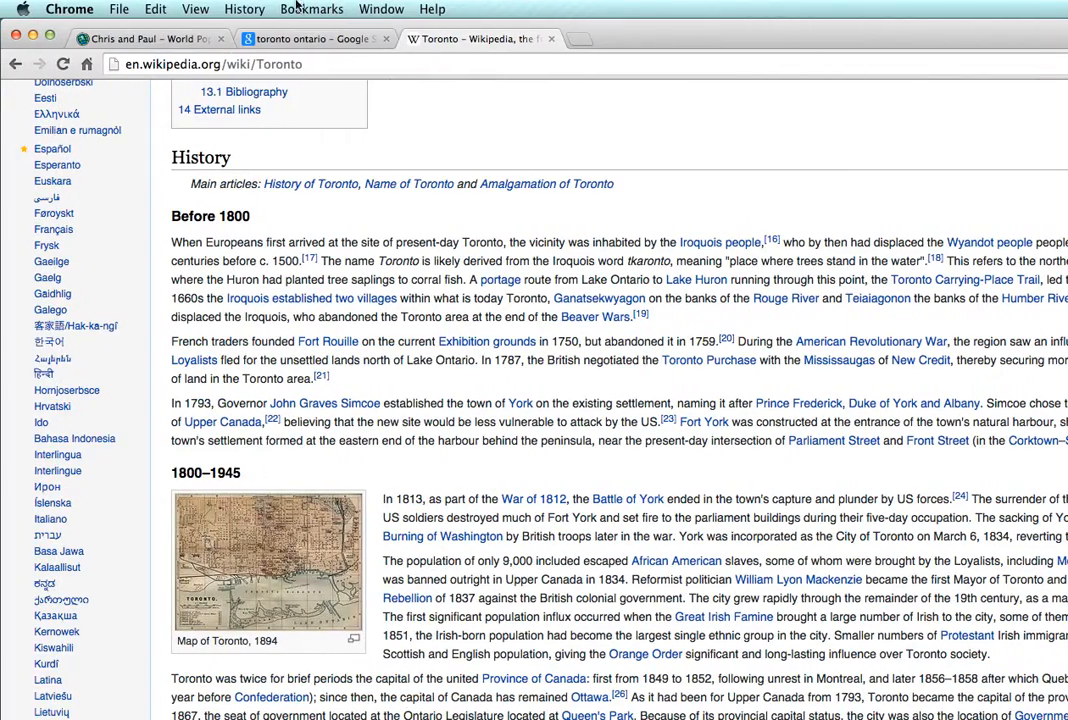
Paste the copied figure into the Toronto point's caption and correct it to read "Population: 2,615,060".
{"action": "left_click", "coordinate": [148, 45]}
{"action": "left_click", "coordinate": [663, 329]}
{"action": "right_click", "coordinate": [673, 336]}
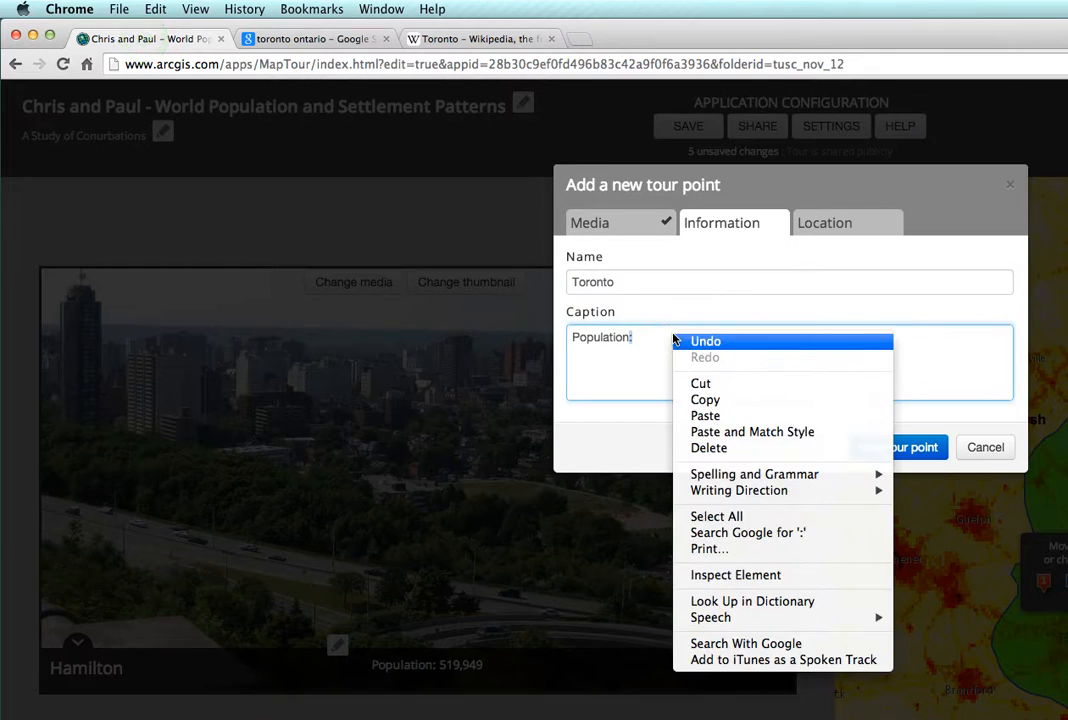
{"action": "left_click", "coordinate": [705, 415]}
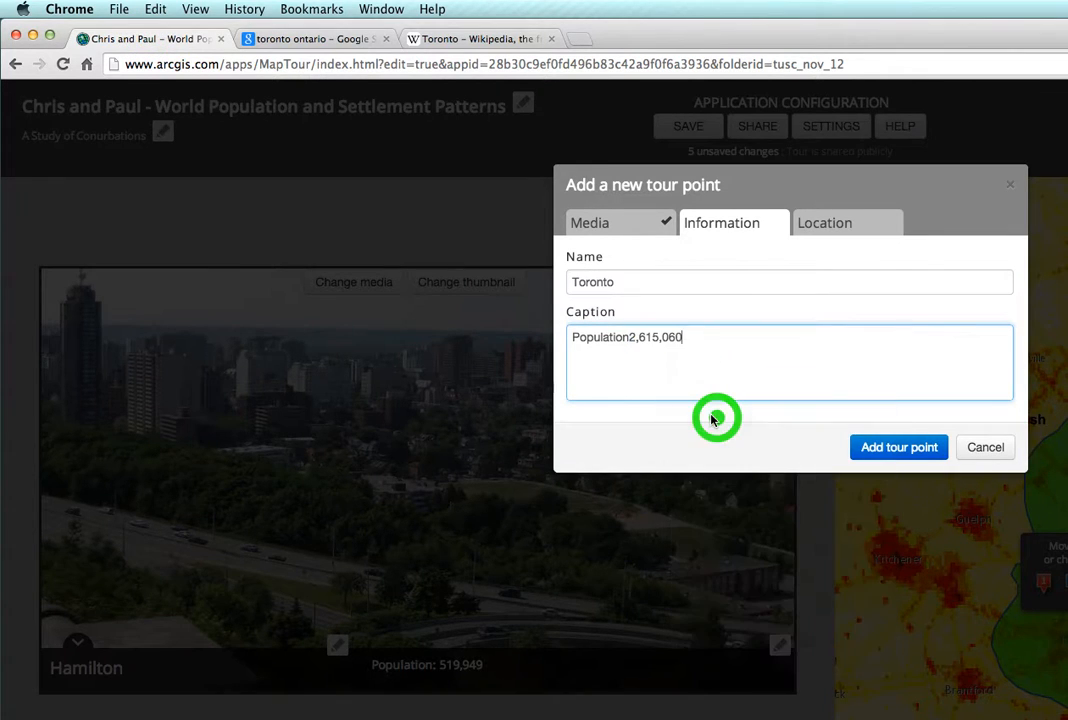
{"action": "double_click", "coordinate": [628, 337]}
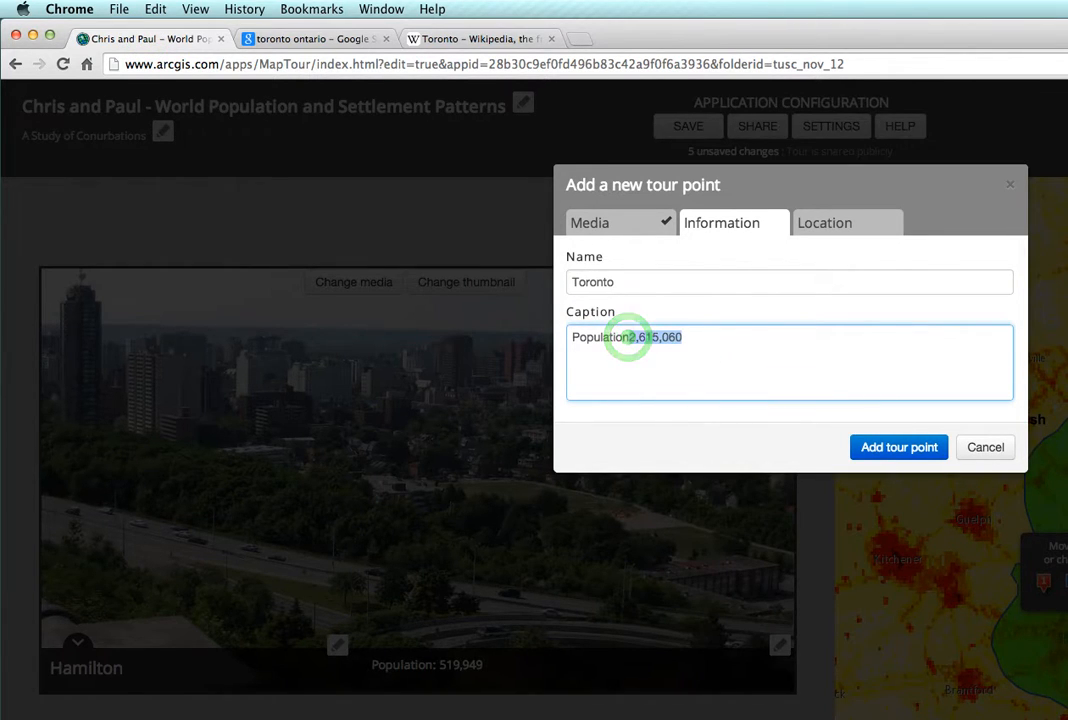
{"action": "left_click", "coordinate": [629, 337]}
{"action": "type", "text": ":"}
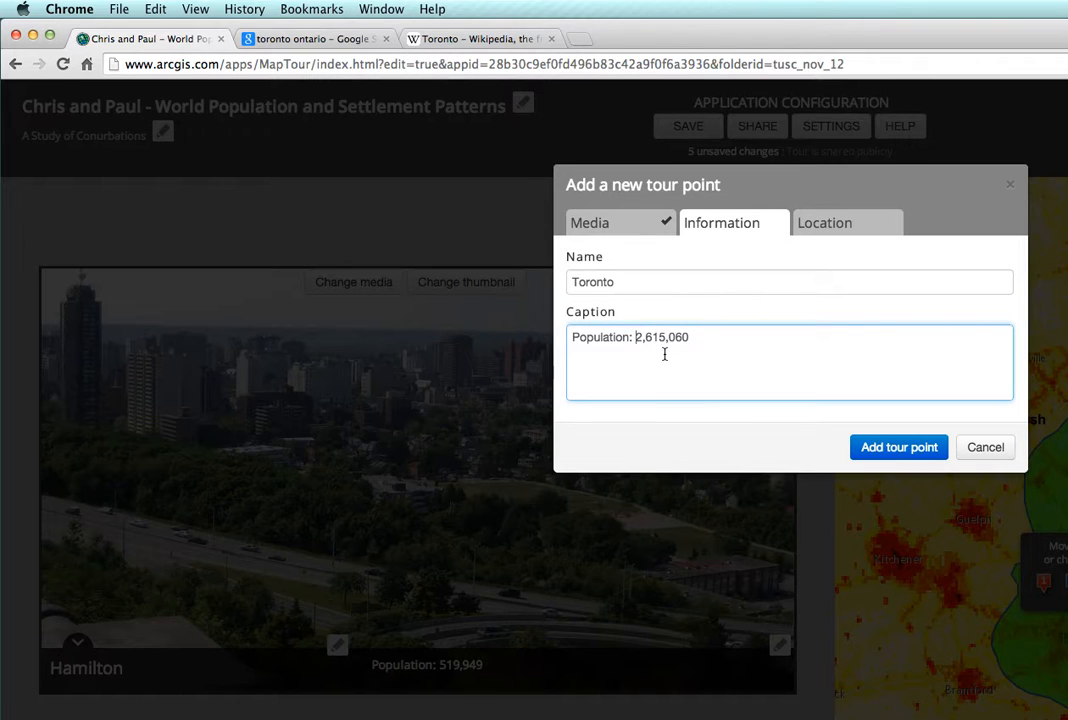
Add the Toronto tour point with its default location and move its marker onto the Toronto label on the map.
{"action": "left_click", "coordinate": [832, 225]}
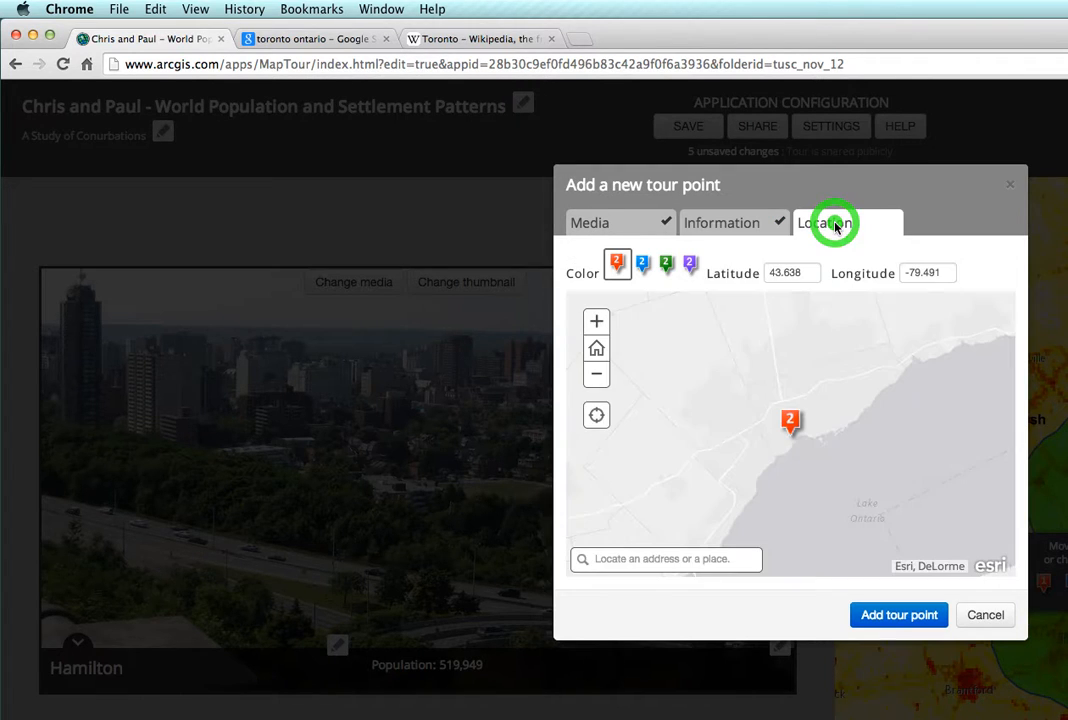
{"action": "left_click", "coordinate": [899, 616]}
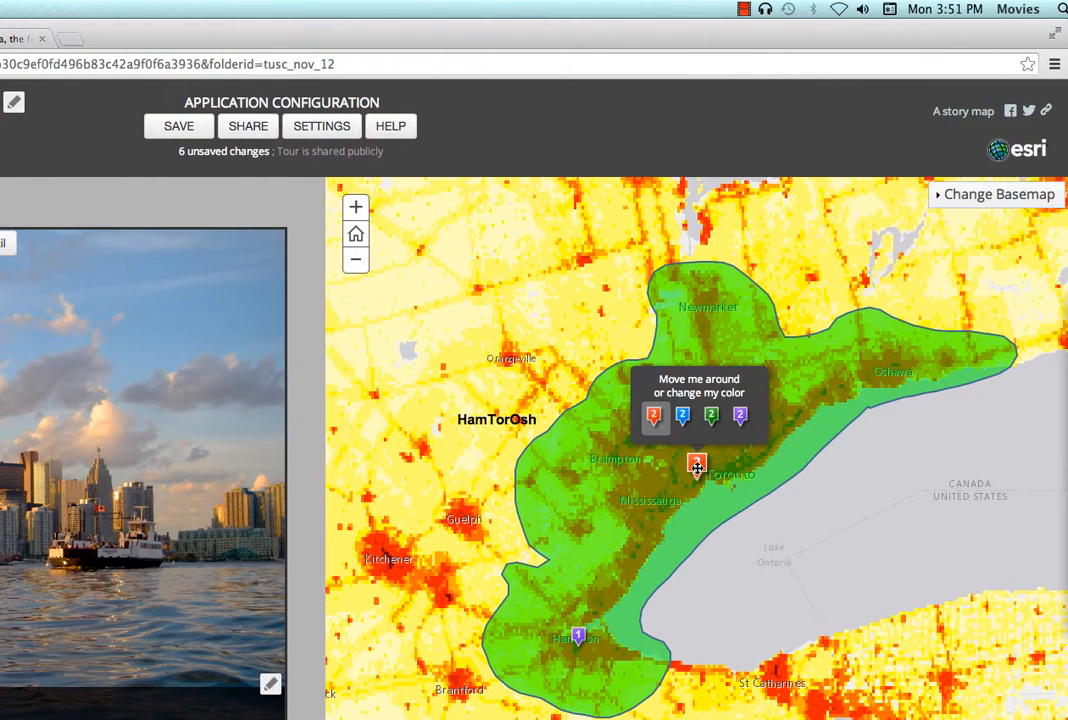
{"action": "left_click", "coordinate": [720, 455]}
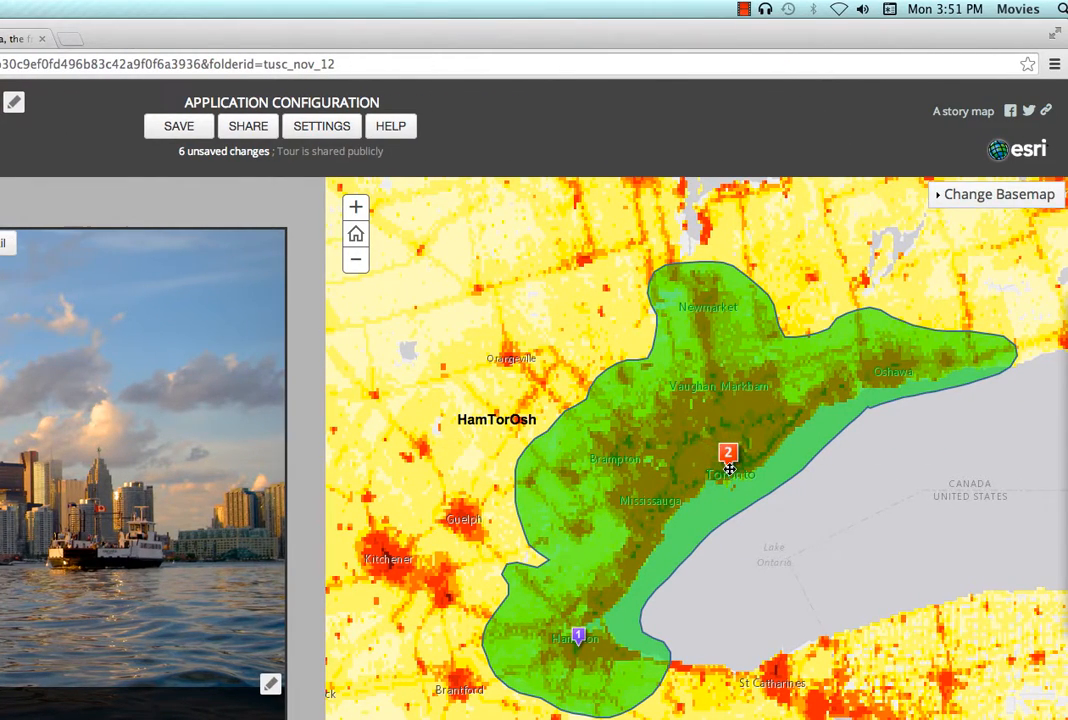
{"action": "left_click_drag", "start_coordinate": [723, 460], "coordinate": [731, 470]}
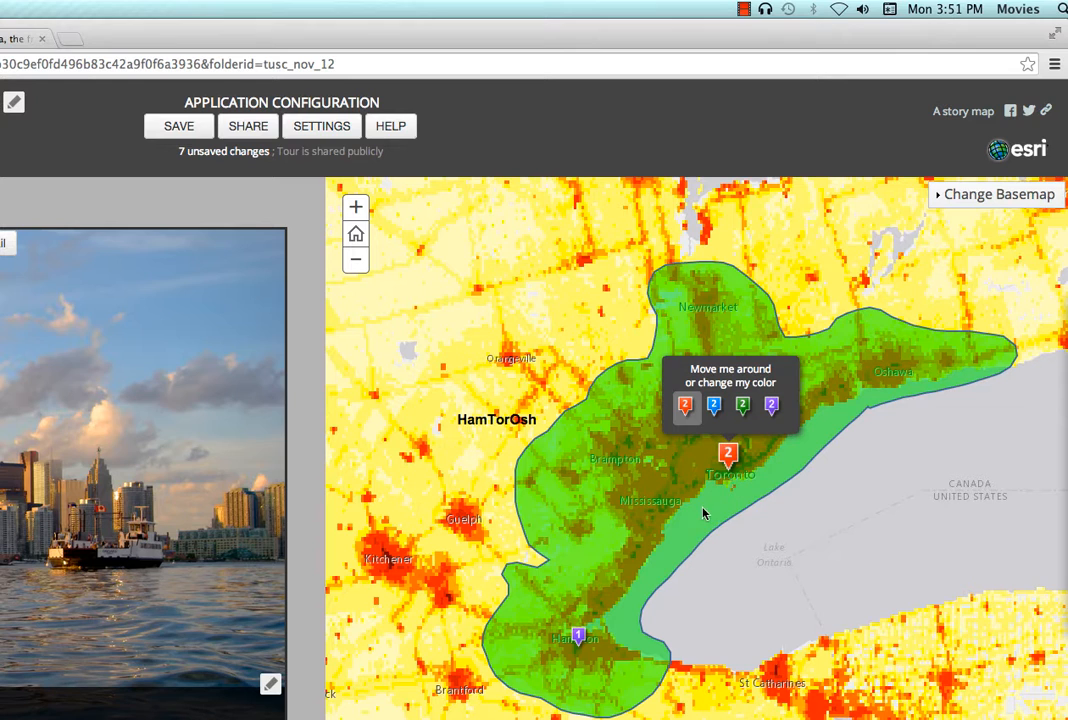
Save the tour, set the Toronto marker's colour to purple, and save again.
{"action": "left_click", "coordinate": [178, 127]}
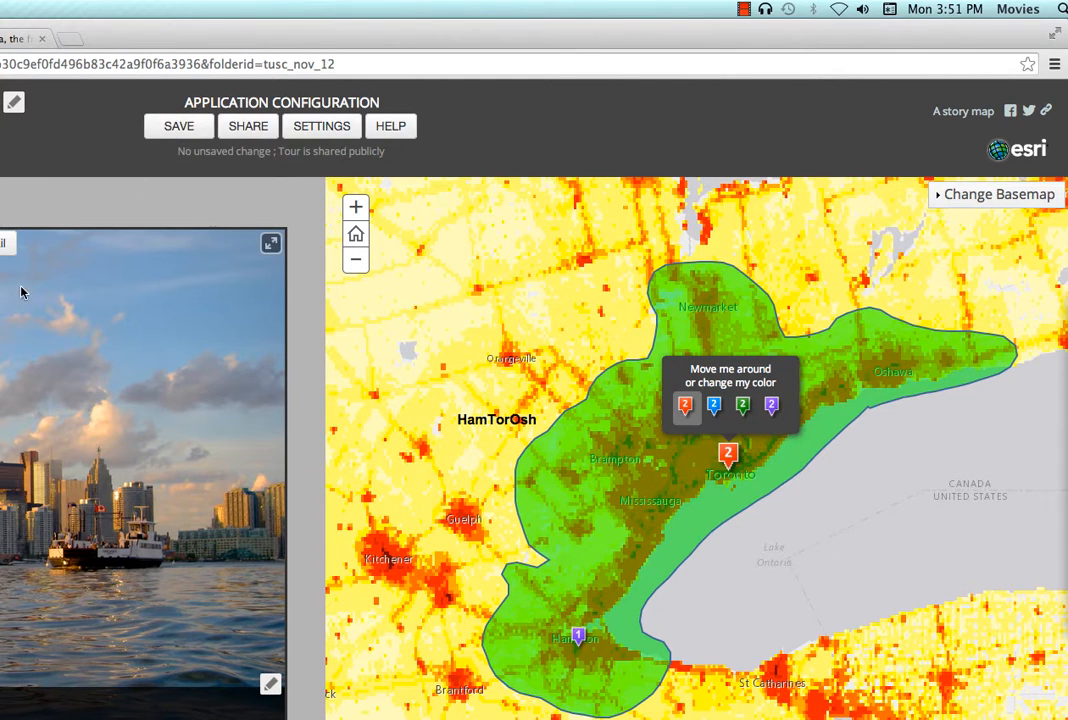
{"action": "left_click", "coordinate": [771, 404]}
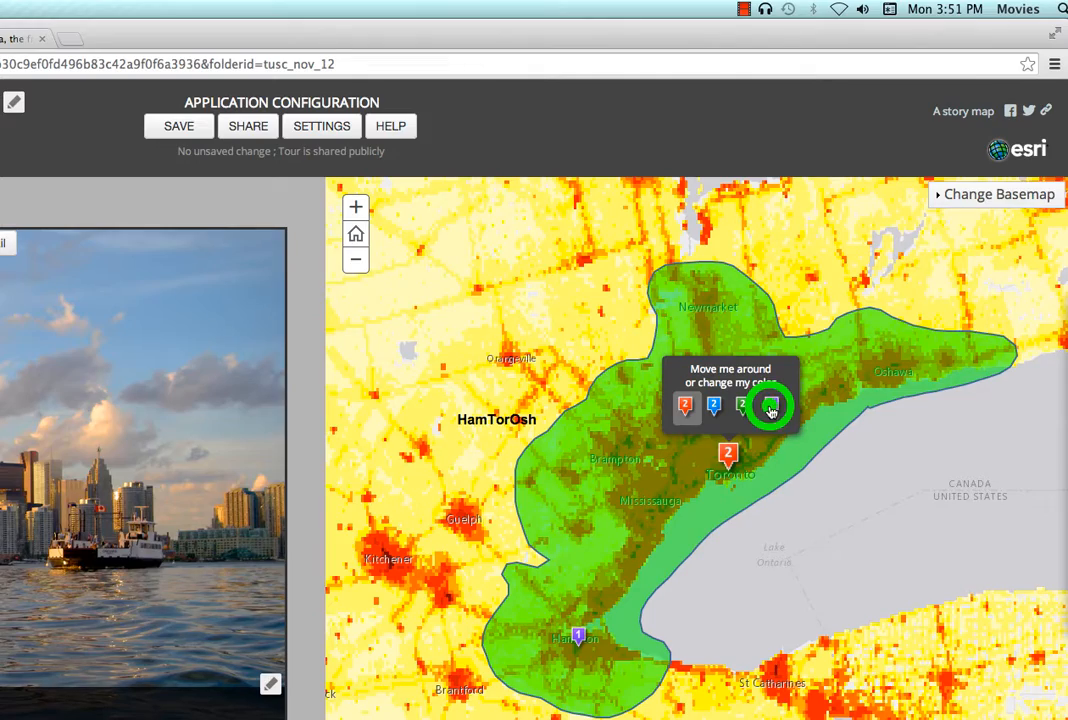
{"action": "left_click", "coordinate": [173, 125]}
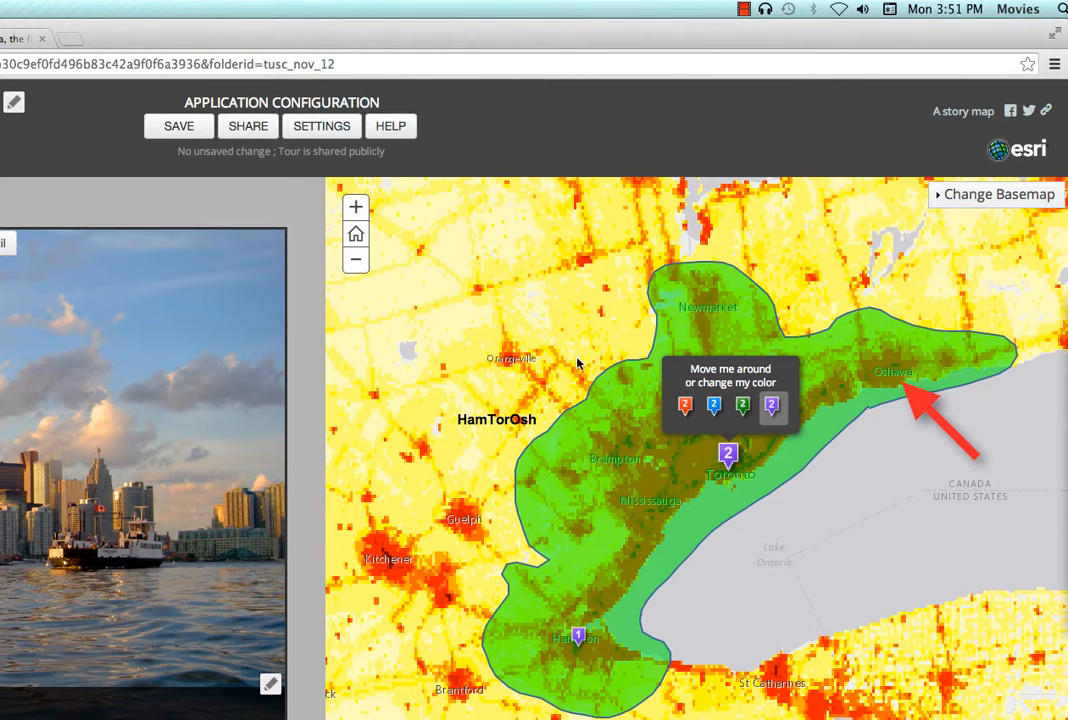
Examine the BosWash conurbation in the northeastern United States and the CamSaoRio conurbation in Brazil on the tour map.
{"action": "left_click", "coordinate": [356, 261]}
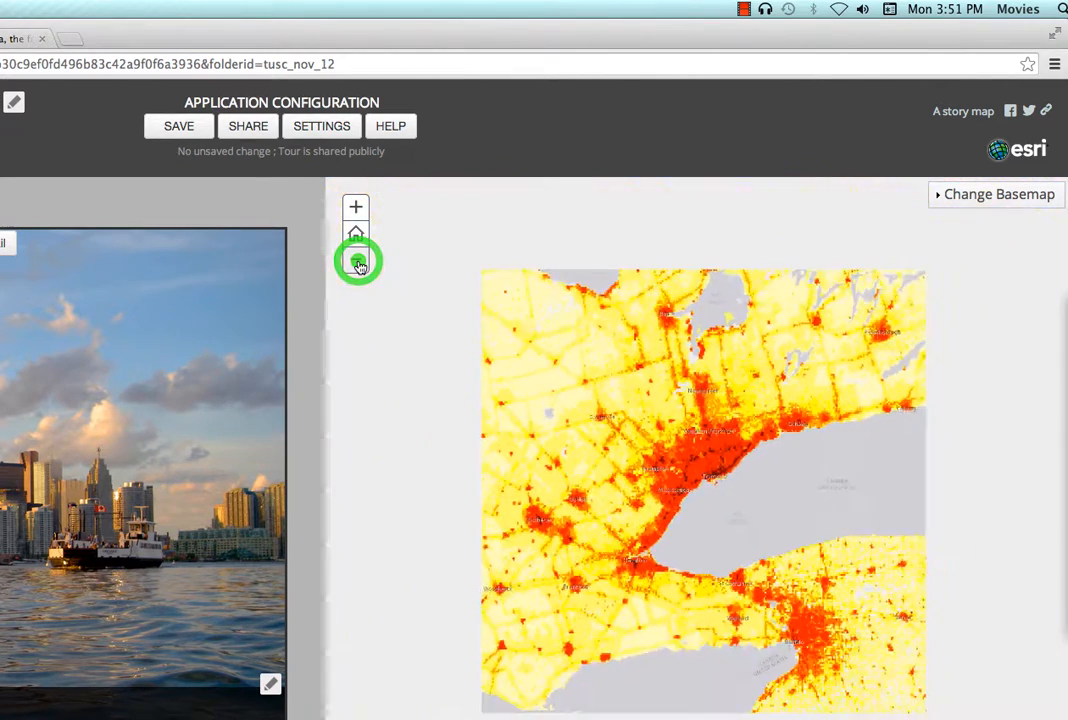
{"action": "left_click_drag", "start_coordinate": [918, 680], "coordinate": [600, 248]}
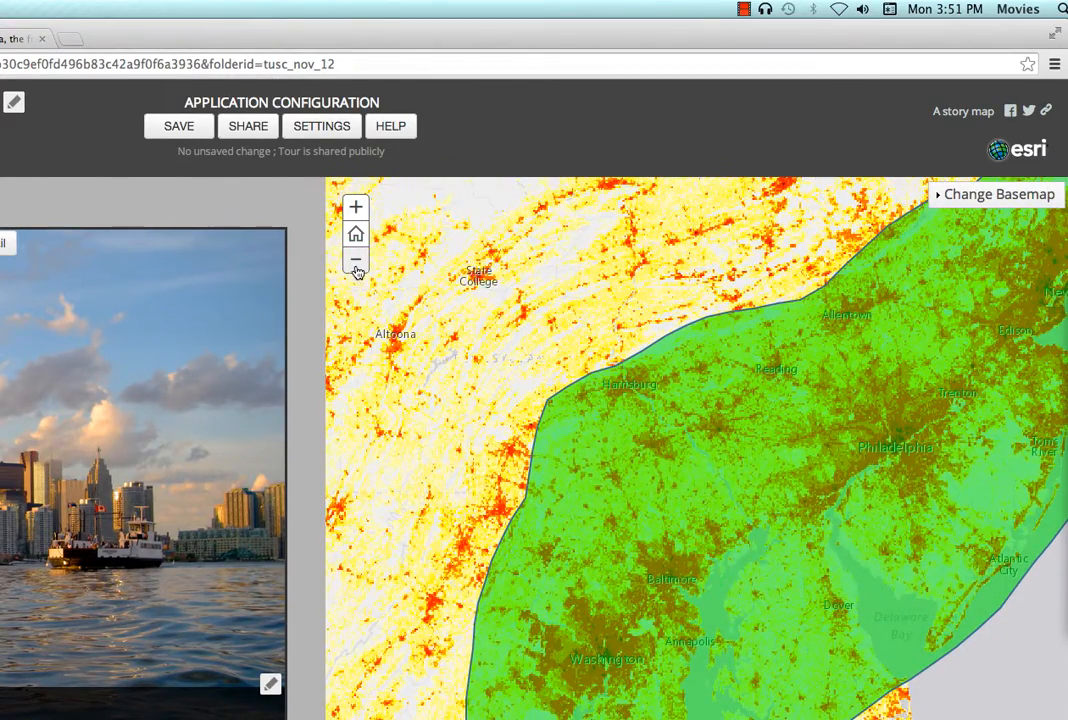
{"action": "left_click", "coordinate": [355, 263]}
{"action": "left_click_drag", "start_coordinate": [712, 378], "coordinate": [505, 401]}
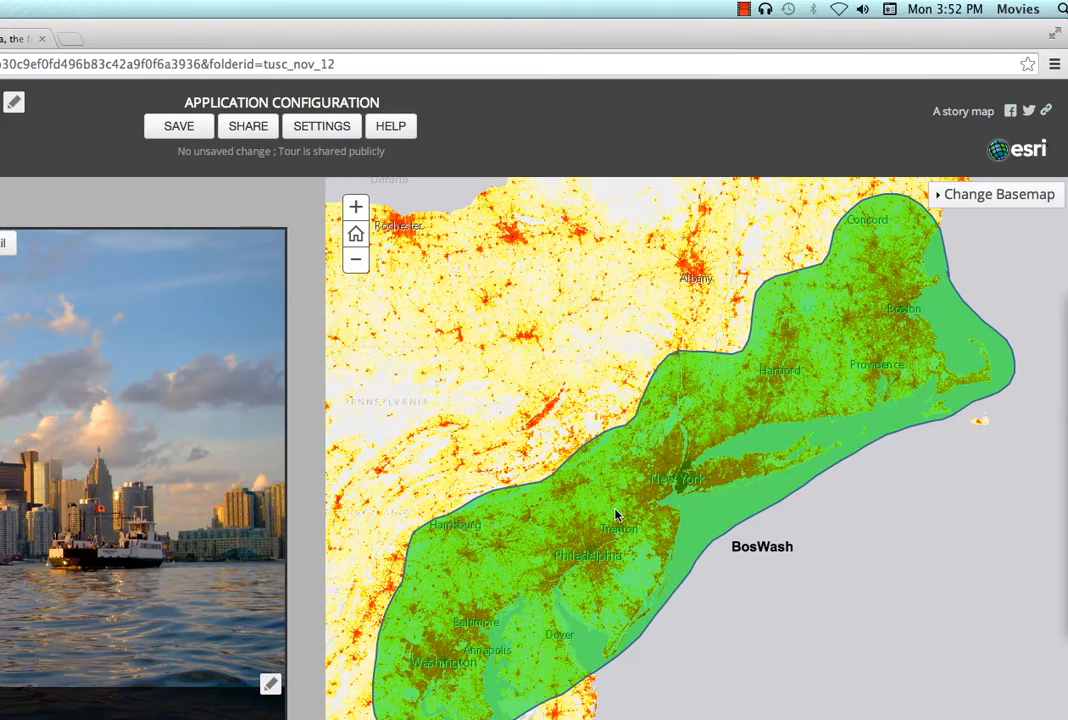
{"action": "left_click", "coordinate": [361, 270]}
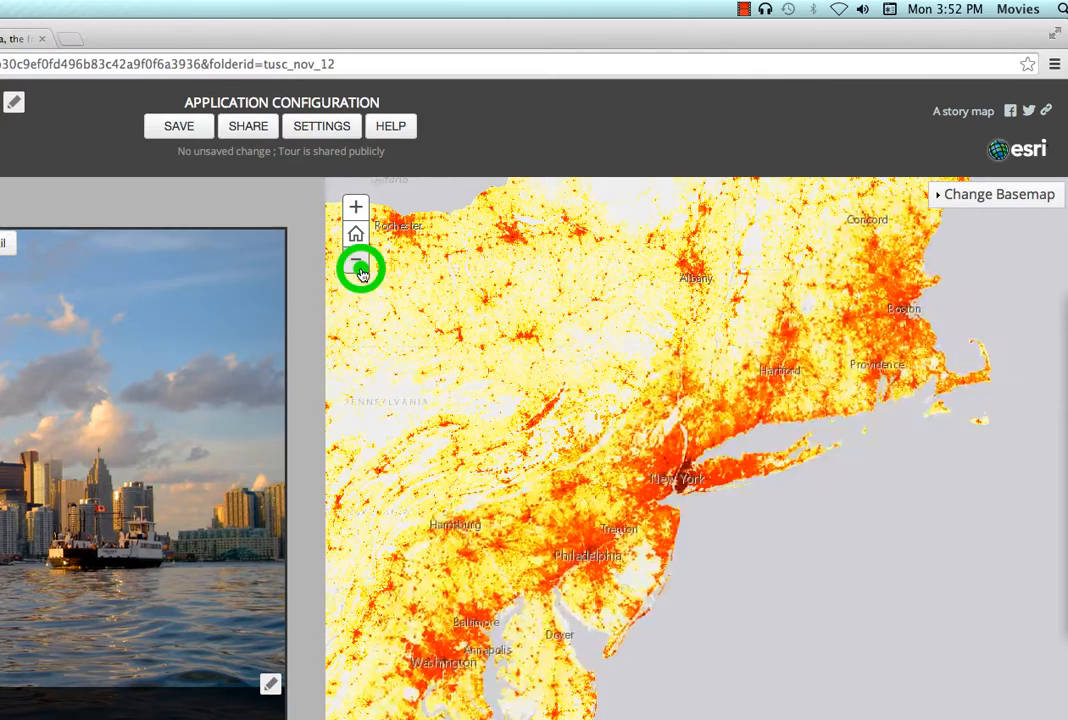
{"action": "left_click", "coordinate": [606, 577]}
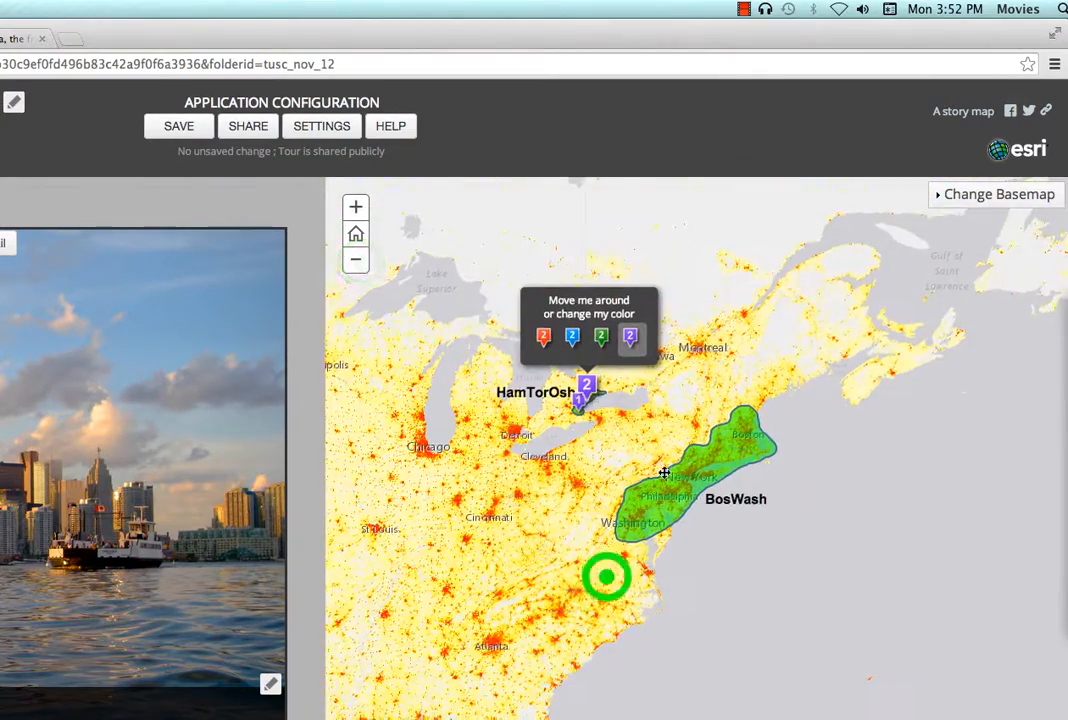
{"action": "left_click_drag", "start_coordinate": [664, 473], "coordinate": [820, 429]}
{"action": "left_click_drag", "start_coordinate": [820, 572], "coordinate": [560, 330]}
{"action": "left_click_drag", "start_coordinate": [847, 637], "coordinate": [424, 395]}
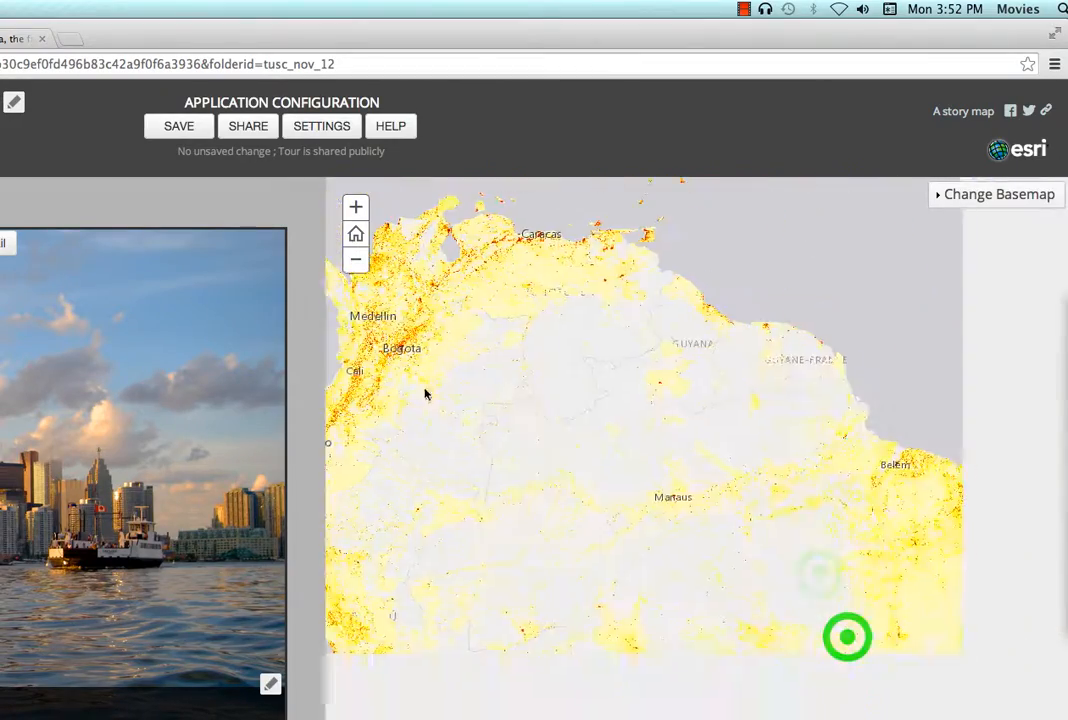
{"action": "left_click_drag", "start_coordinate": [658, 515], "coordinate": [453, 303]}
{"action": "left_click_drag", "start_coordinate": [608, 389], "coordinate": [546, 267]}
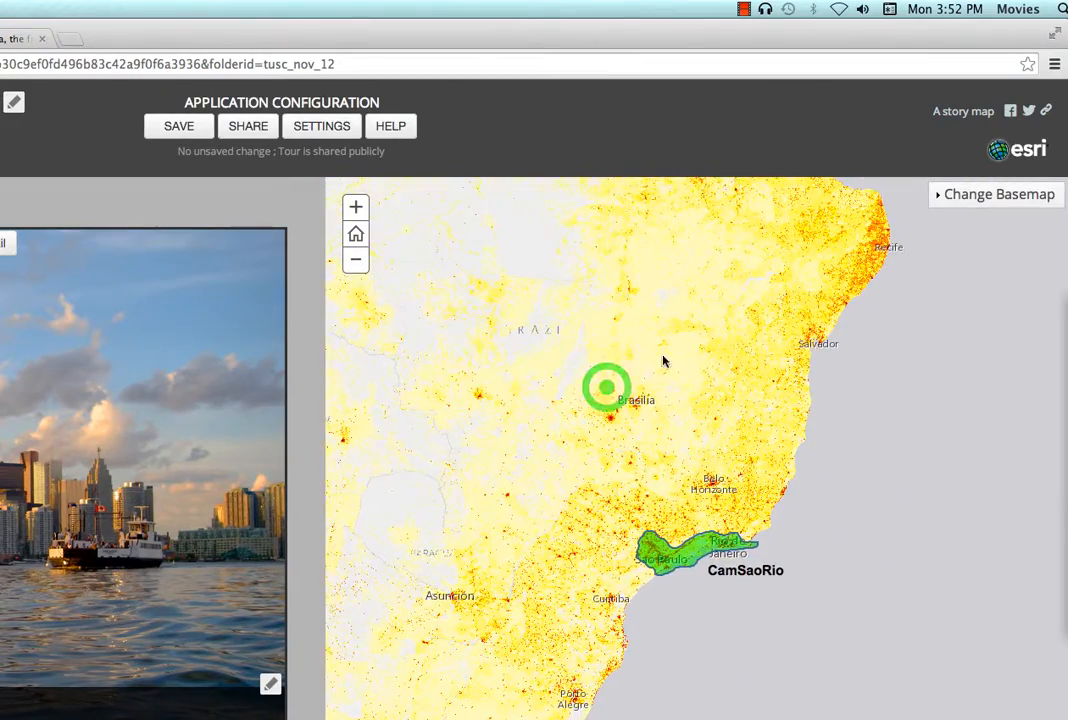